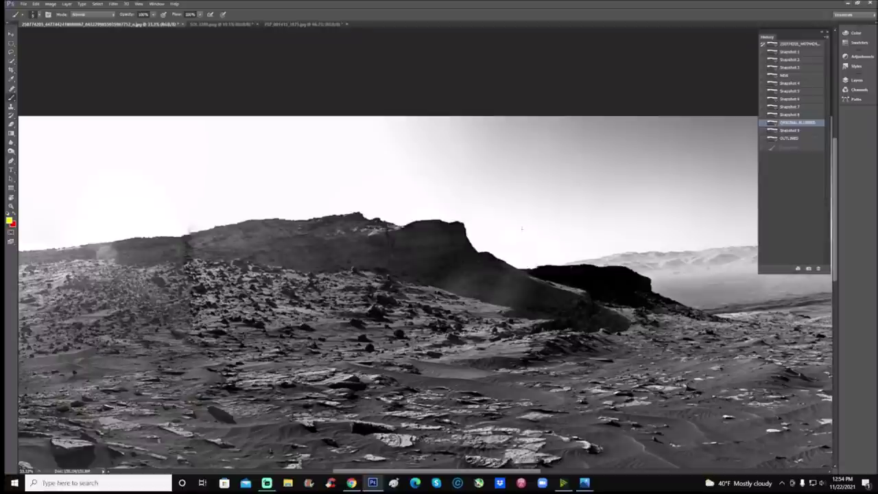
# - Compare the hill, ridge and foreground slope in the black-and-white Mars panorama with the same landmarks in the colour Mars image
pyautogui.click(10, 206)
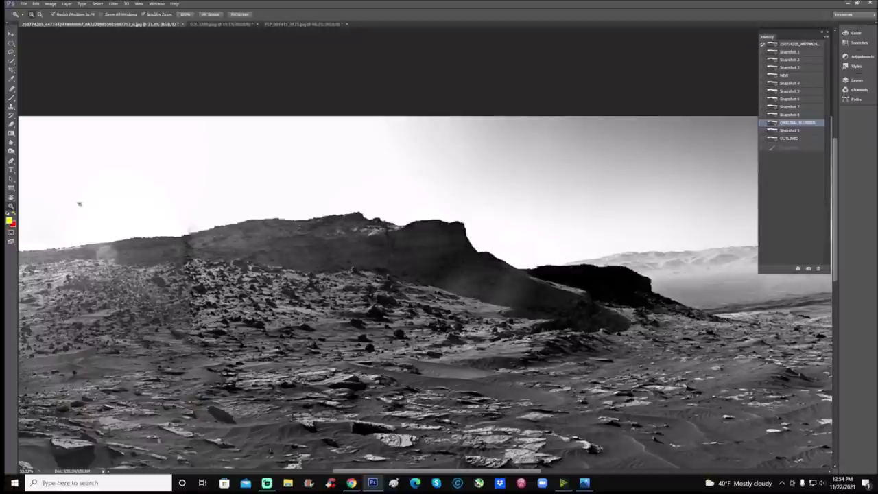
pyautogui.click(562, 76)
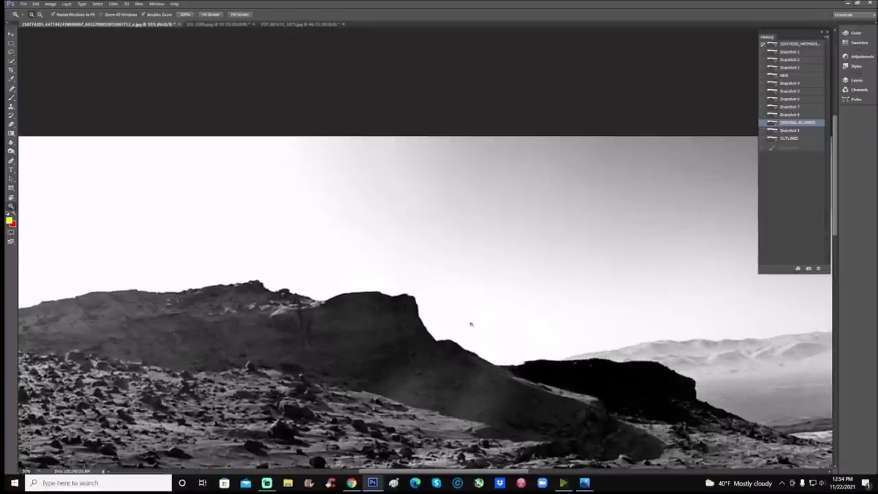
pyautogui.scroll(-2, 490, 289)
pyautogui.scroll(-2, 490, 289)
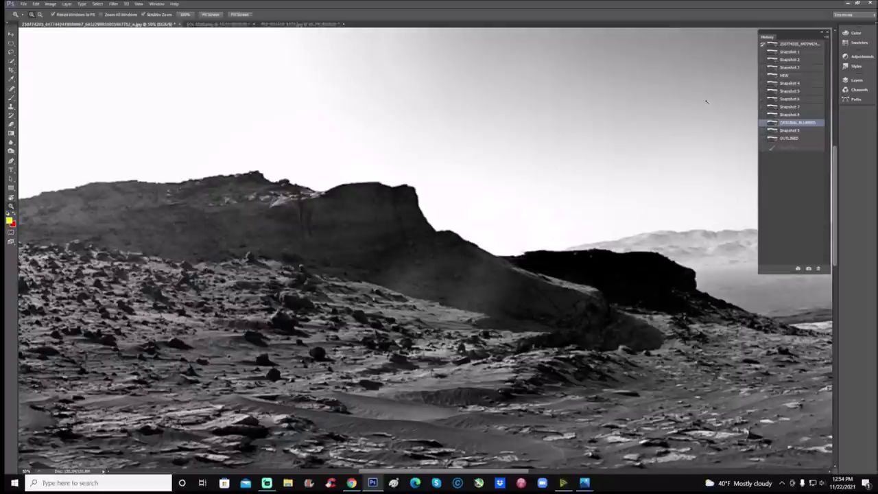
pyautogui.click(219, 24)
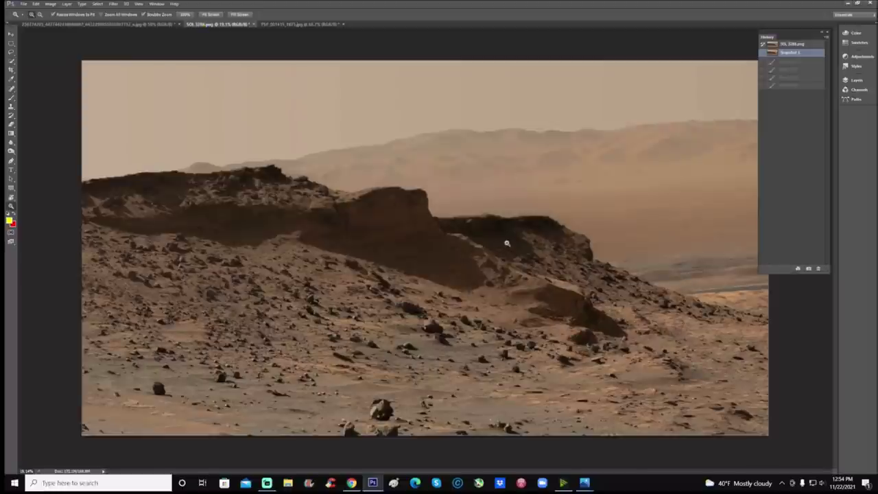
pyautogui.click(507, 243)
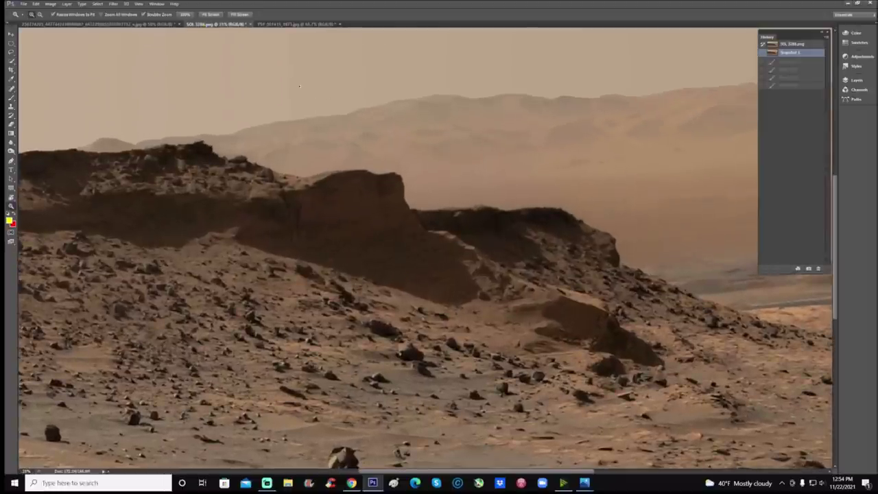
pyautogui.click(151, 24)
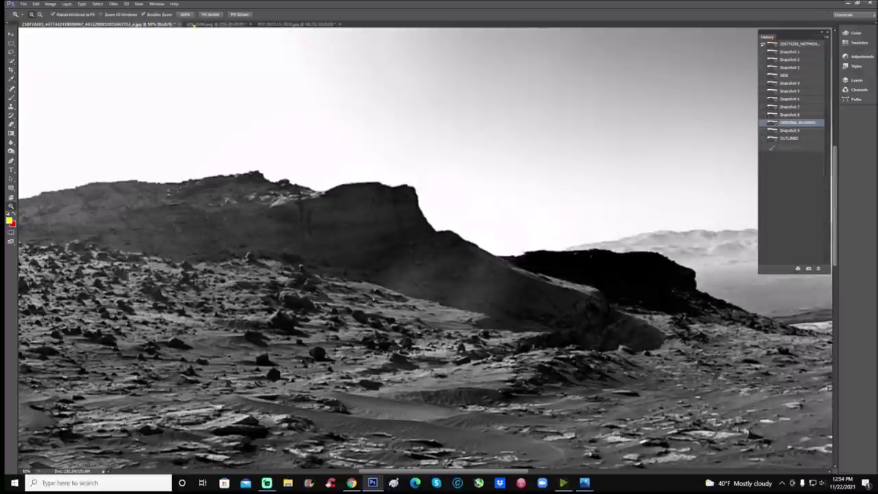
pyautogui.click(210, 24)
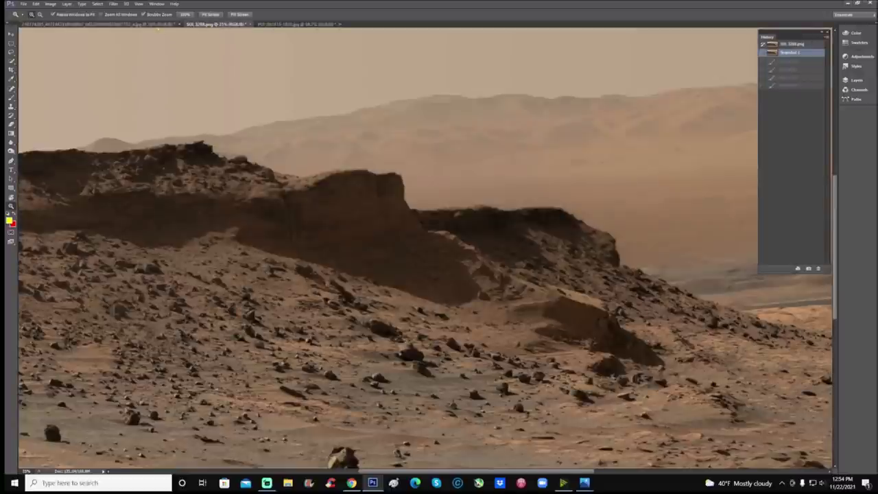
pyautogui.click(165, 25)
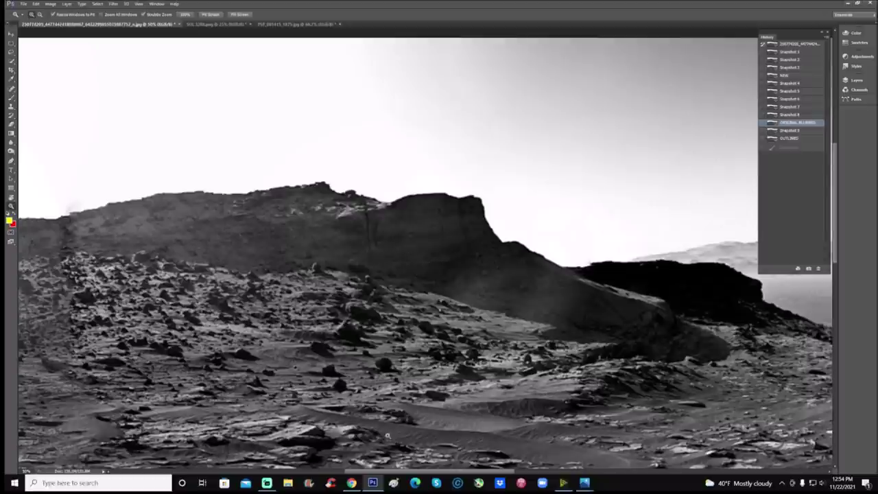
pyautogui.click(233, 25)
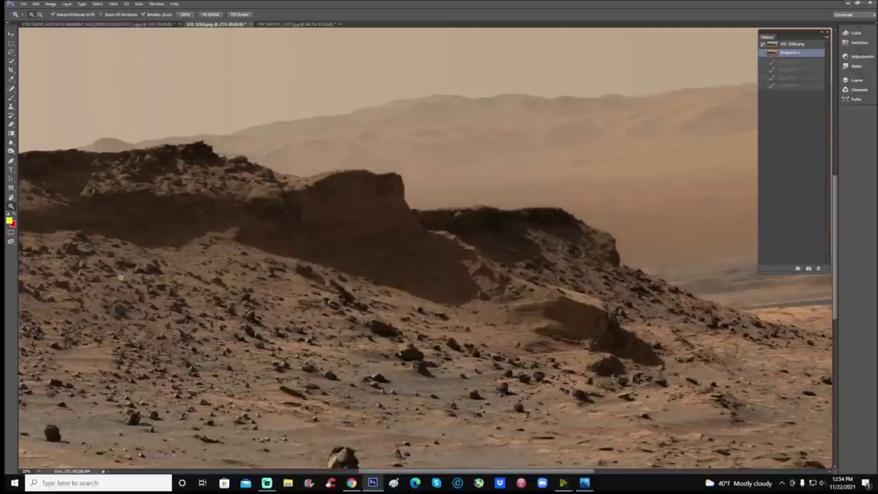
# - Brush a yellow curve along the shaded slope below the cliff in the colour image and two matching curves in the black-and-white panorama
pyautogui.click(11, 97)
pyautogui.moveTo(244, 276)
pyautogui.mouseDown()
pyautogui.moveTo(382, 282)
pyautogui.moveTo(431, 268)
pyautogui.moveTo(438, 233)
pyautogui.mouseUp()
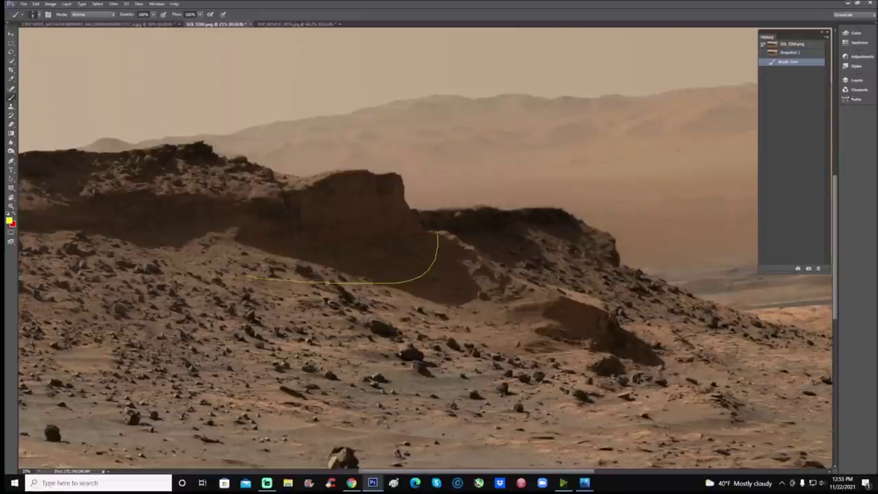
pyautogui.click(169, 24)
pyautogui.moveTo(350, 302)
pyautogui.mouseDown()
pyautogui.moveTo(483, 296)
pyautogui.moveTo(512, 254)
pyautogui.mouseUp()
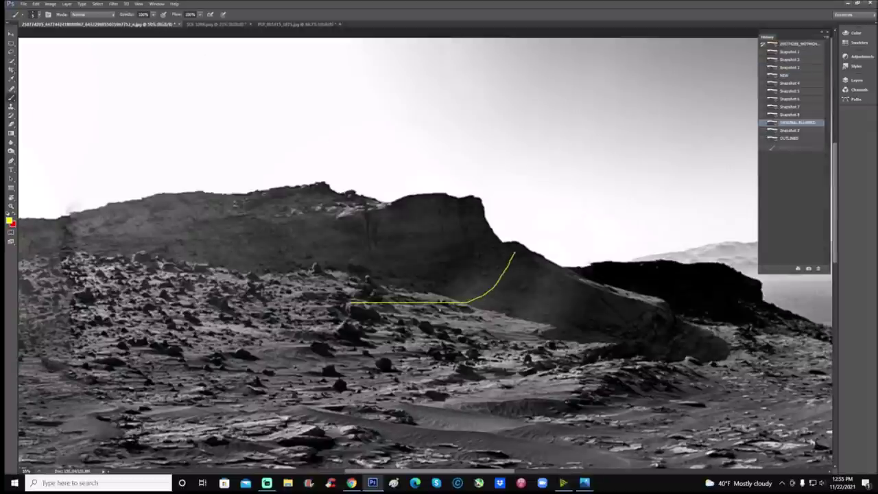
pyautogui.moveTo(395, 306)
pyautogui.mouseDown()
pyautogui.moveTo(480, 314)
pyautogui.moveTo(552, 269)
pyautogui.mouseUp()
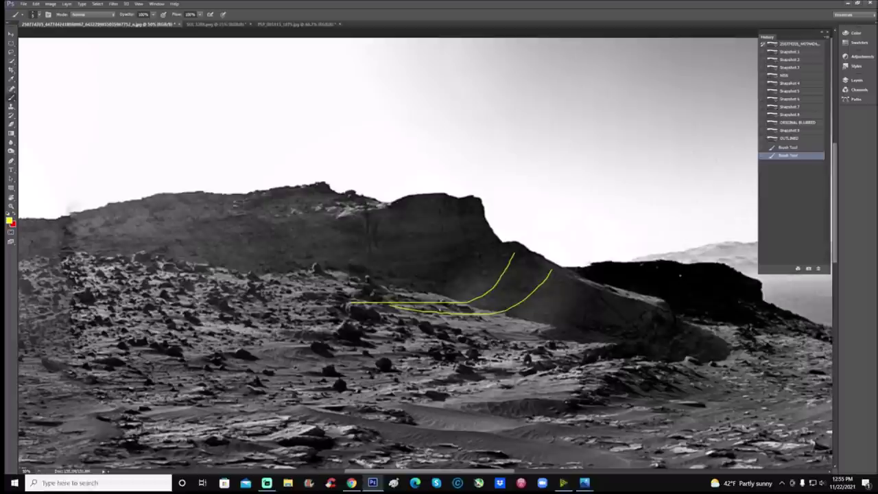
# - Mark the black-and-white panorama's descending ridge with a yellow line and arrow, and circle the rocky crest and the boulder slope
pyautogui.moveTo(517, 242)
pyautogui.mouseDown()
pyautogui.moveTo(602, 284)
pyautogui.moveTo(665, 301)
pyautogui.mouseUp()
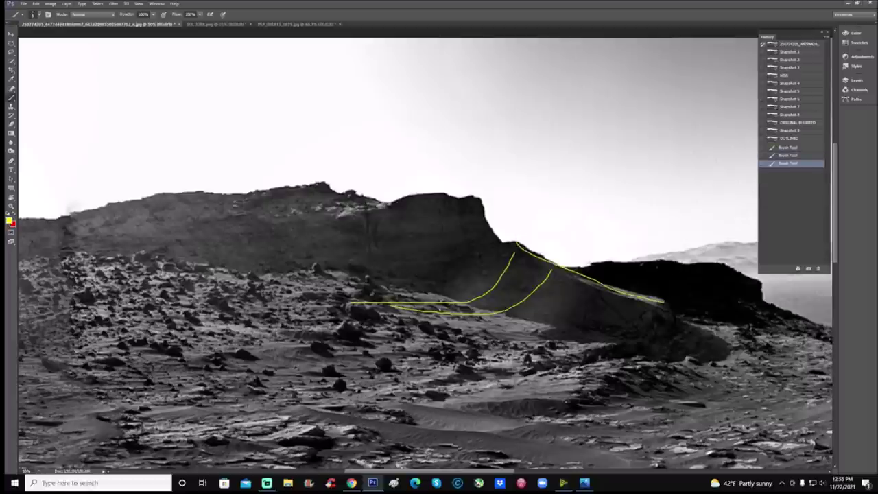
pyautogui.moveTo(626, 251)
pyautogui.mouseDown()
pyautogui.moveTo(622, 281)
pyautogui.moveTo(616, 271)
pyautogui.moveTo(628, 275)
pyautogui.mouseUp()
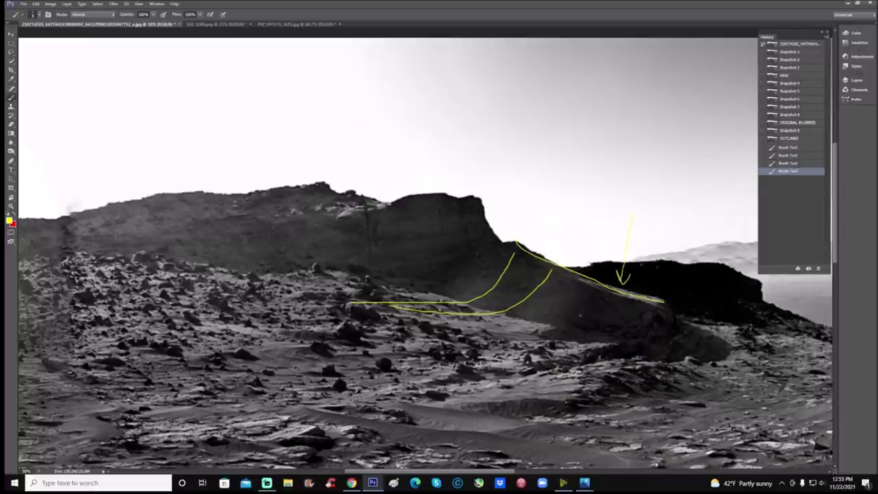
pyautogui.moveTo(288, 175)
pyautogui.mouseDown()
pyautogui.moveTo(255, 241)
pyautogui.moveTo(415, 206)
pyautogui.moveTo(319, 173)
pyautogui.mouseUp()
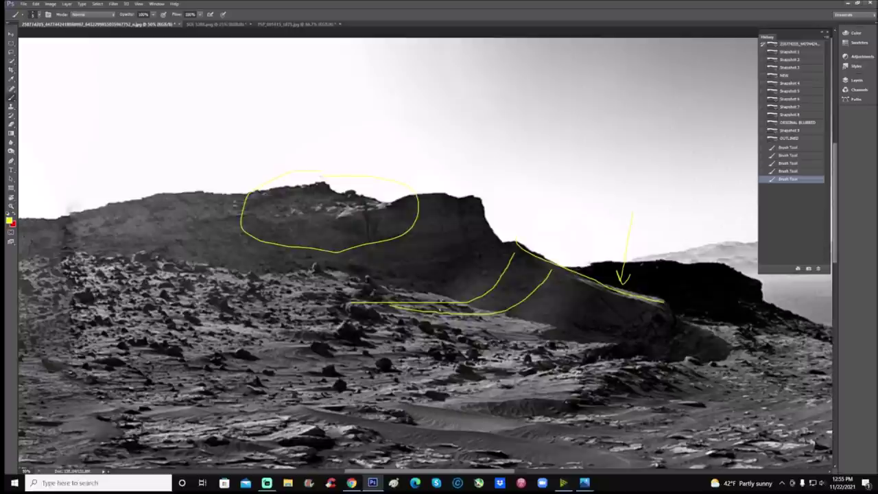
pyautogui.moveTo(155, 240)
pyautogui.mouseDown()
pyautogui.moveTo(123, 236)
pyautogui.moveTo(222, 300)
pyautogui.moveTo(154, 242)
pyautogui.mouseUp()
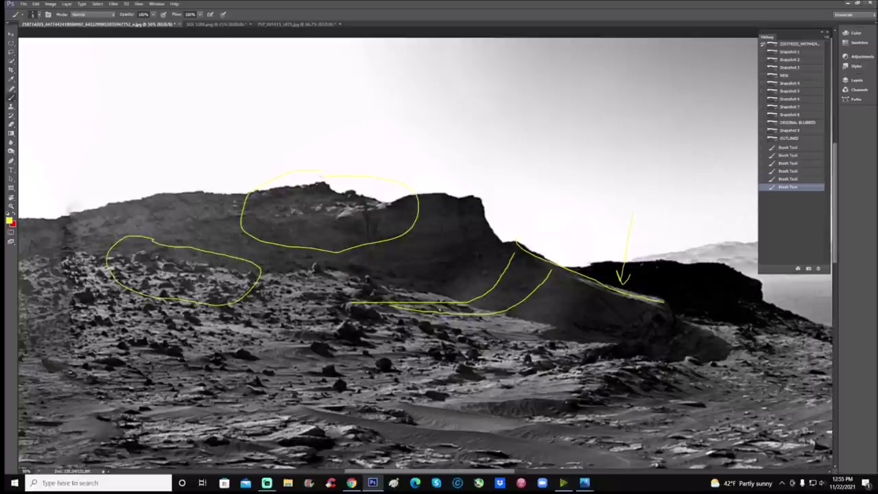
# - In the colour image, circle the dip beside the cliff top and draw a yellow cross over the hill's far left end
pyautogui.click(218, 24)
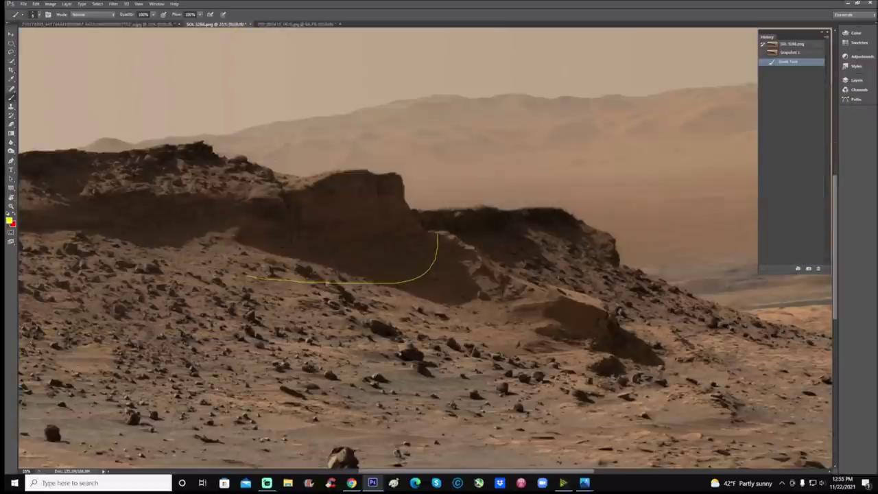
pyautogui.moveTo(277, 162)
pyautogui.mouseDown()
pyautogui.moveTo(248, 214)
pyautogui.moveTo(336, 173)
pyautogui.moveTo(269, 159)
pyautogui.mouseUp()
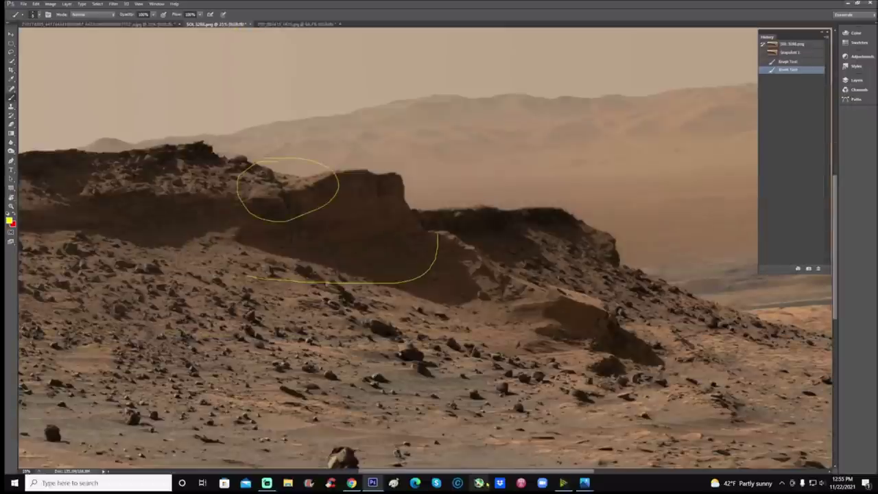
pyautogui.moveTo(480, 470); pyautogui.dragTo(418, 470)
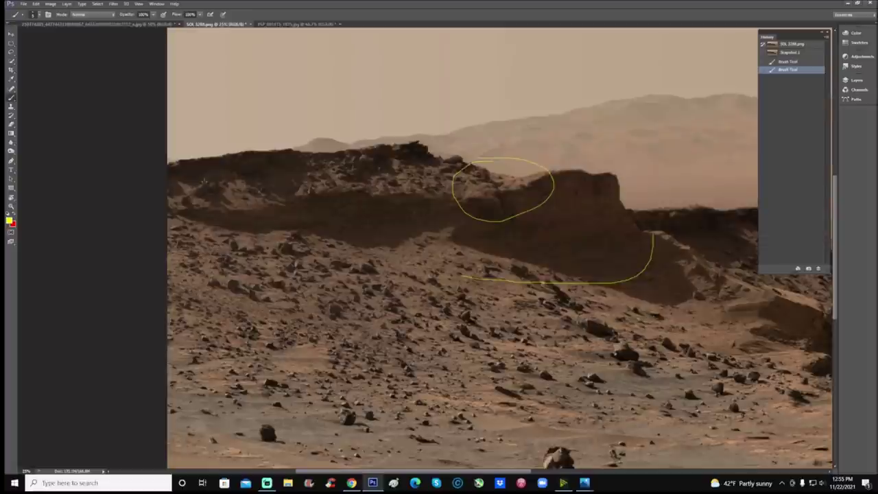
pyautogui.moveTo(203, 165)
pyautogui.mouseDown()
pyautogui.moveTo(203, 246)
pyautogui.moveTo(184, 228)
pyautogui.moveTo(219, 228)
pyautogui.mouseUp()
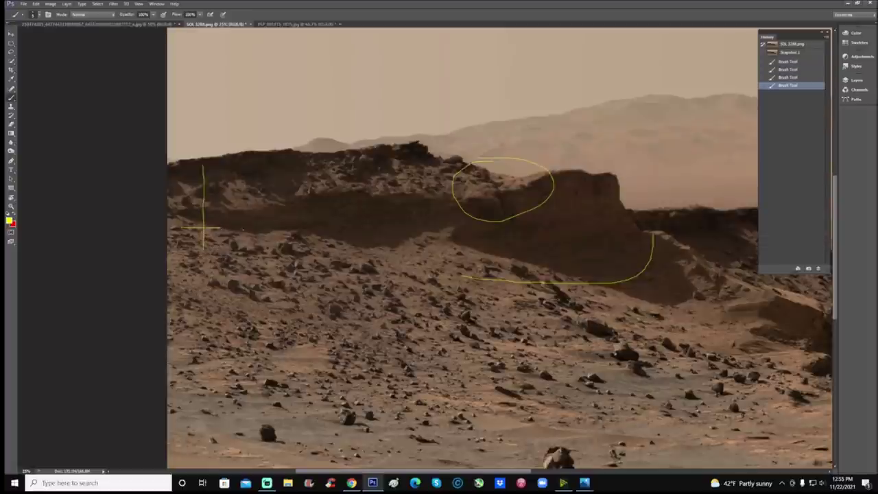
# - Circle the low outcrop below the ridge in the colour image and trace the ridge descending toward it in yellow
pyautogui.moveTo(413, 470); pyautogui.dragTo(476, 470)
pyautogui.moveTo(562, 275)
pyautogui.mouseDown()
pyautogui.moveTo(517, 270)
pyautogui.moveTo(634, 357)
pyautogui.moveTo(576, 266)
pyautogui.mouseUp()
pyautogui.moveTo(440, 233); pyautogui.dragTo(521, 283)
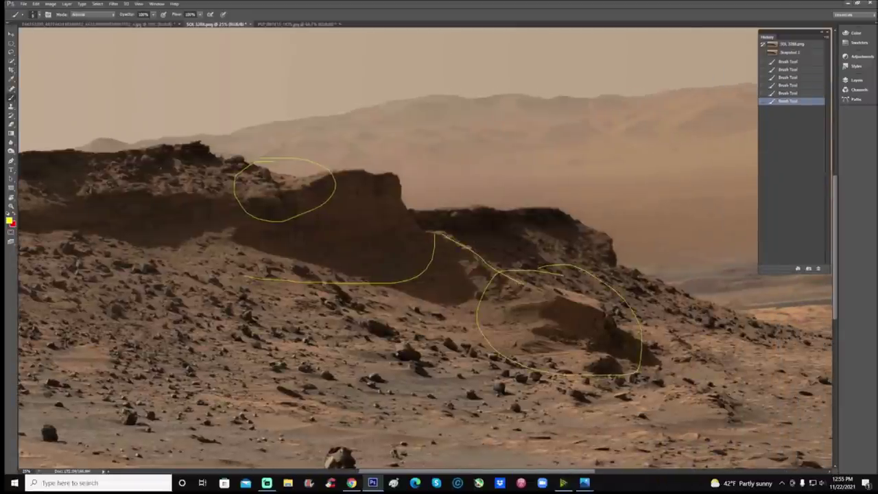
# - Switch to Chrome and view the Sol 3279 Right Navigation Camera panorama full screen, enlarged around the cliff and dark ridge
pyautogui.click(162, 24)
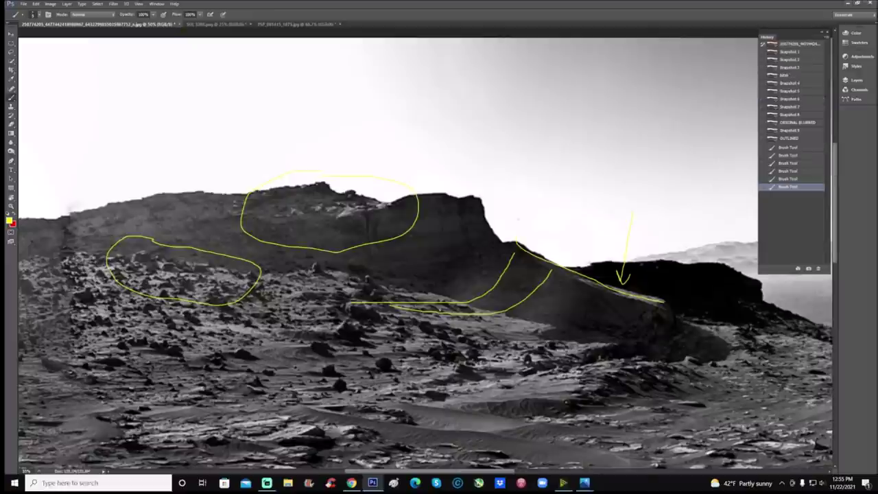
pyautogui.click(351, 482)
pyautogui.click(355, 6)
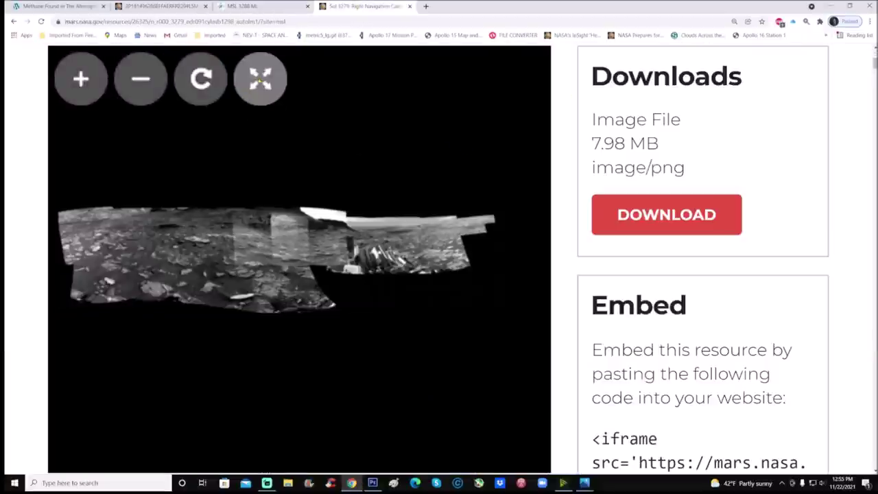
pyautogui.click(260, 79)
pyautogui.scroll(5, 445, 157)
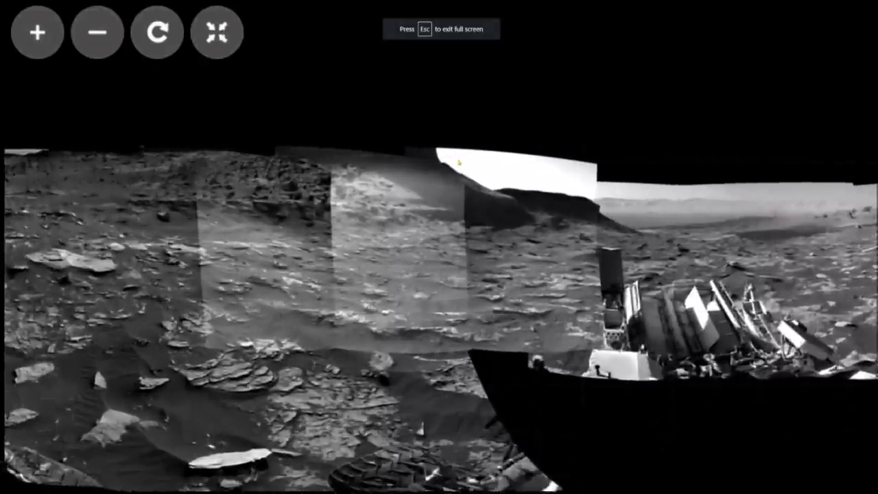
pyautogui.scroll(4, 510, 181)
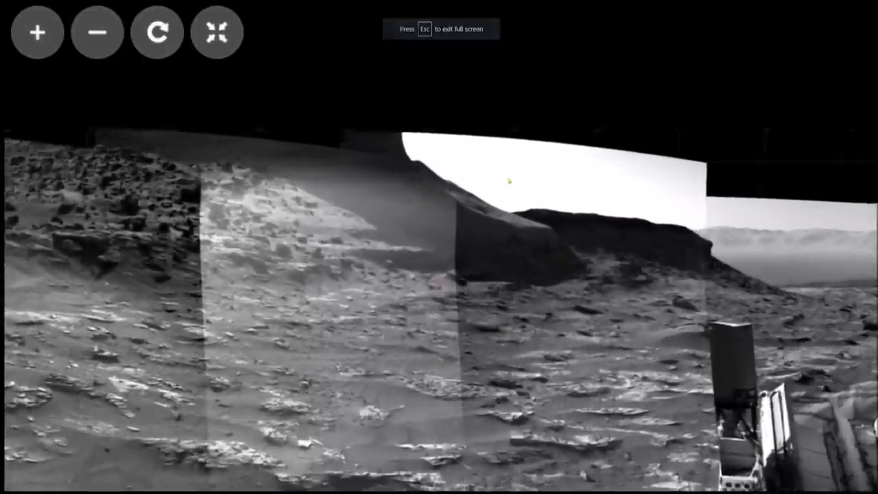
pyautogui.moveTo(570, 249); pyautogui.dragTo(639, 312)
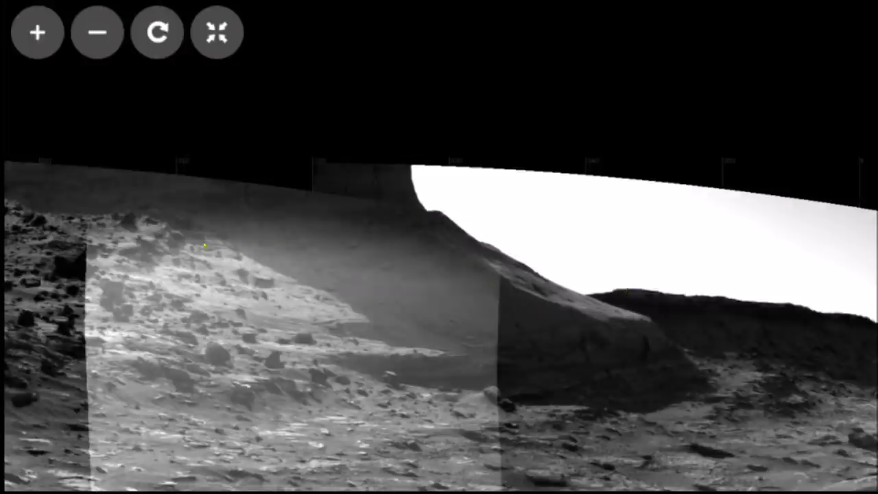
# - Examine close up the hazy edge between the bright boulder slope and the dark hillside around the 310 mark
pyautogui.moveTo(247, 302); pyautogui.dragTo(634, 310)
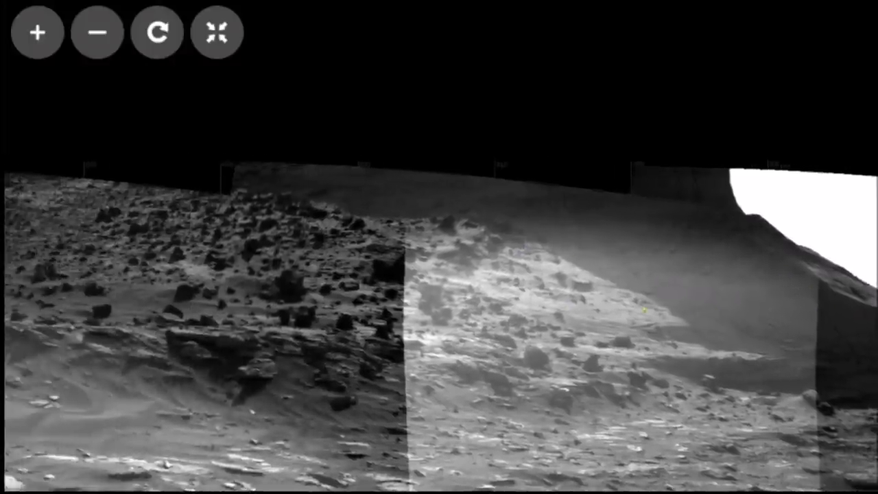
pyautogui.scroll(2, 615, 255)
pyautogui.scroll(2, 616, 254)
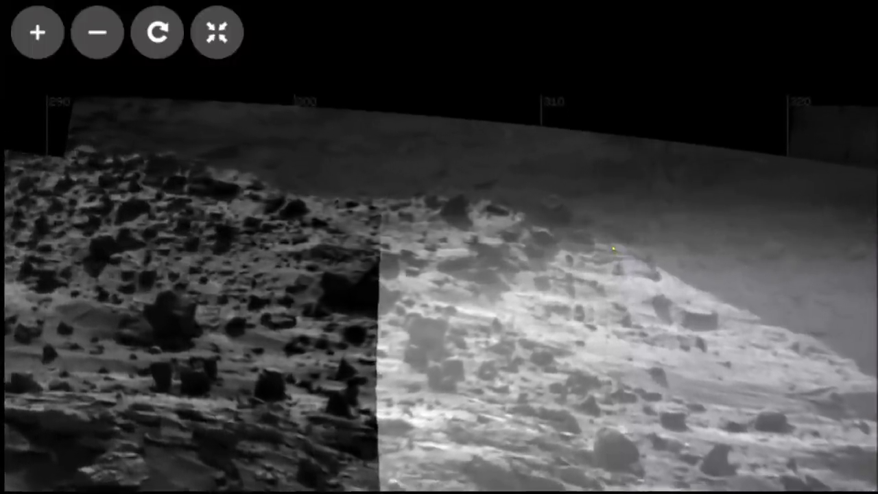
pyautogui.moveTo(584, 216); pyautogui.dragTo(509, 295)
pyautogui.hotkey('ctrl', '+')
pyautogui.hotkey('ctrl', '+')
pyautogui.hotkey('ctrl', '+')
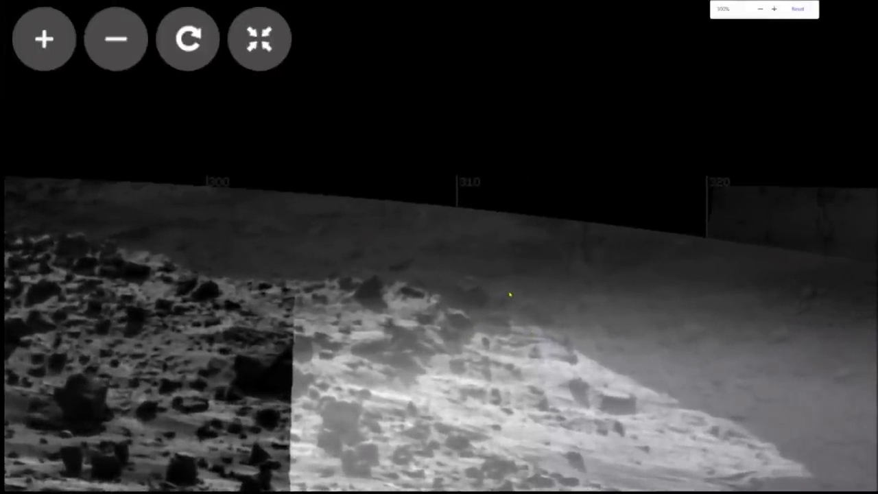
pyautogui.scroll(2, 501, 281)
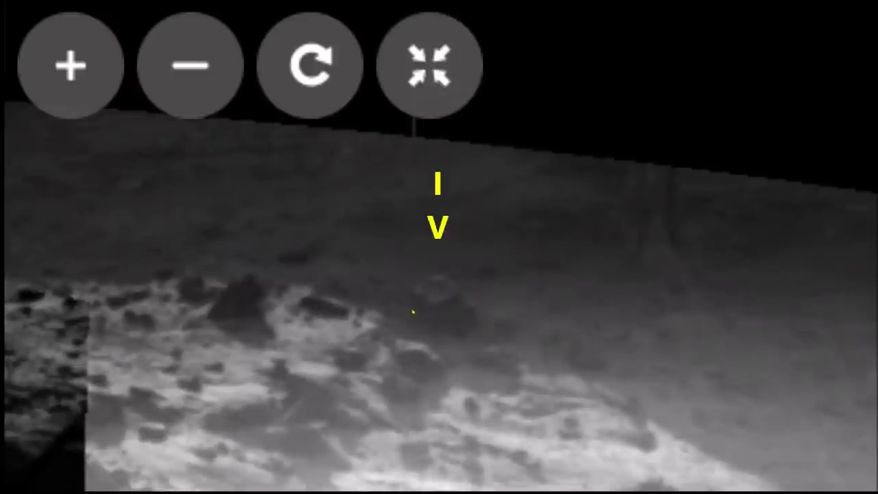
pyautogui.moveTo(423, 306); pyautogui.dragTo(482, 300)
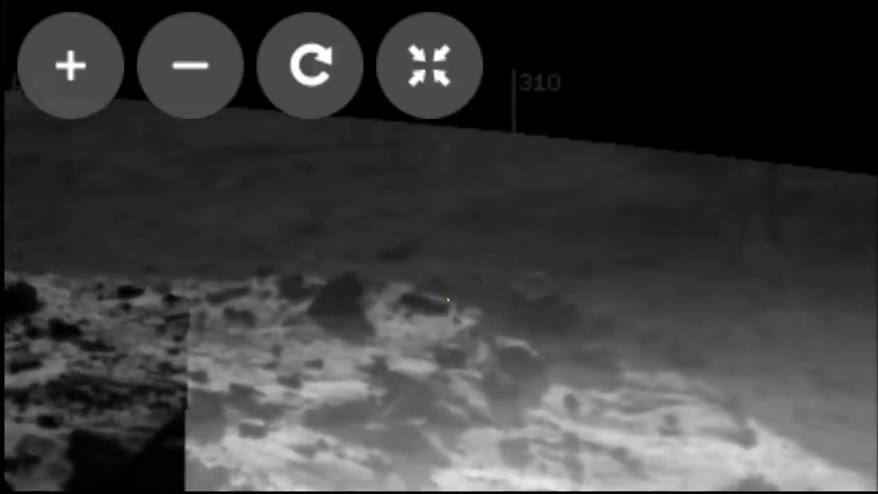
# - Inspect the boulder slope between the 290 and 300 marks, and return to a wider view of the panorama
pyautogui.scroll(-2, 430, 290)
pyautogui.scroll(-1, 397, 289)
pyautogui.moveTo(398, 289); pyautogui.dragTo(652, 294)
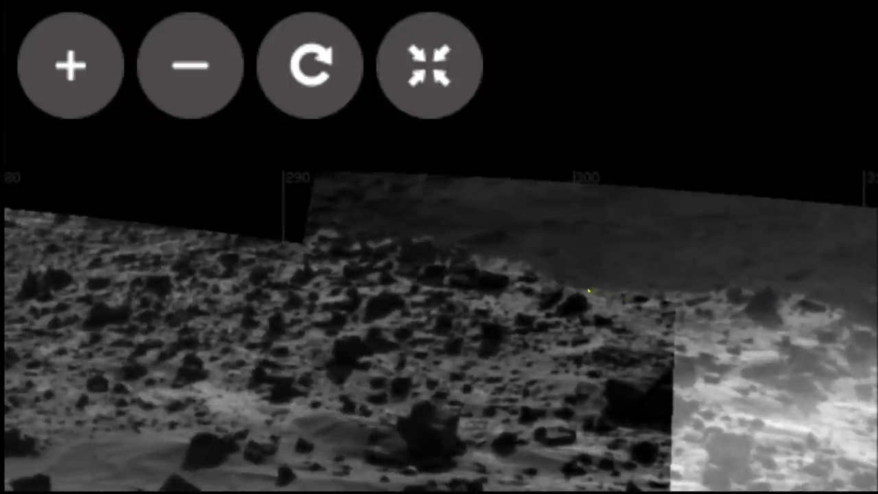
pyautogui.scroll(-1, 471, 260)
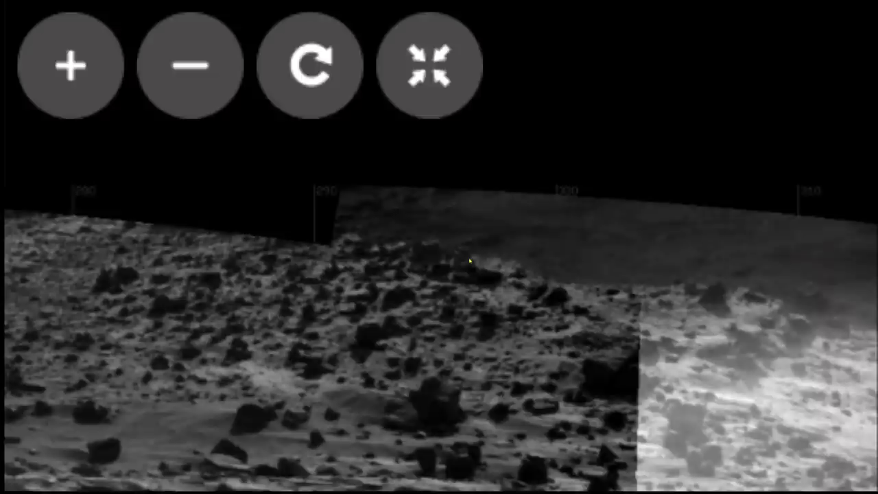
pyautogui.hotkey('ctrl', '-')
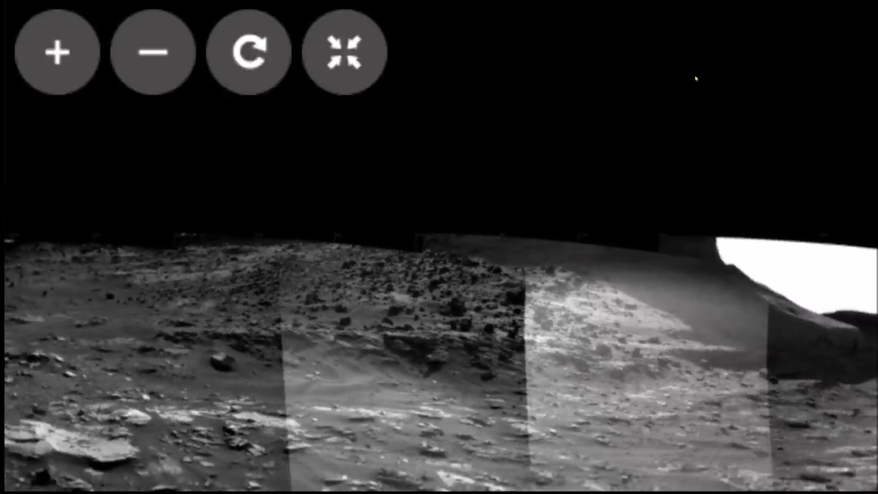
pyautogui.hotkey('ctrl', '-')
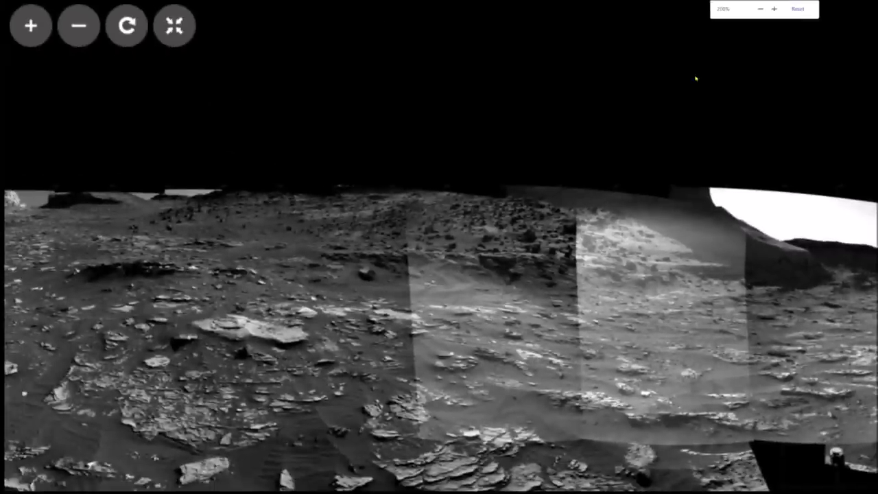
# - Zoom the panorama out to its full extent and leave the full-screen view
pyautogui.hotkey('ctrl', '-')
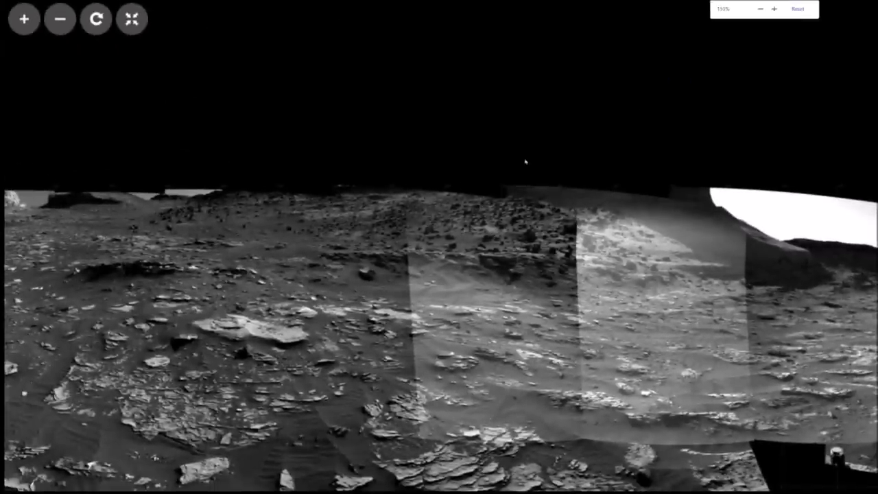
pyautogui.scroll(-5, 403, 211)
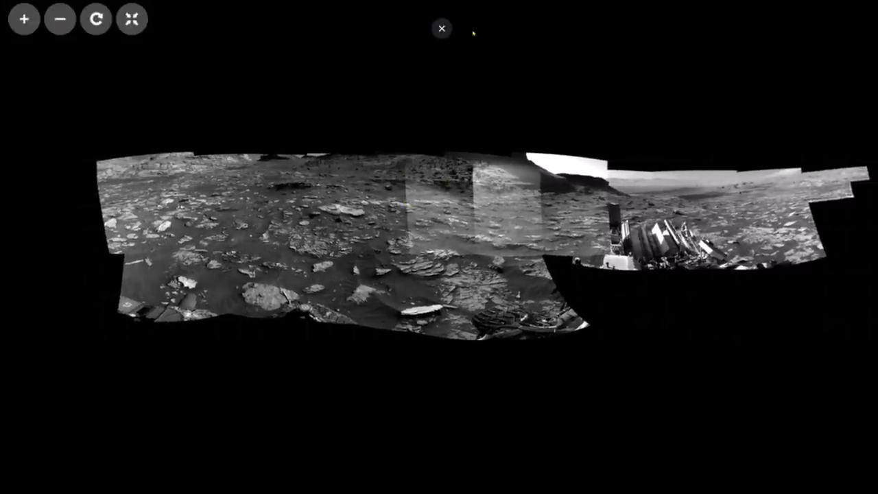
pyautogui.click(441, 28)
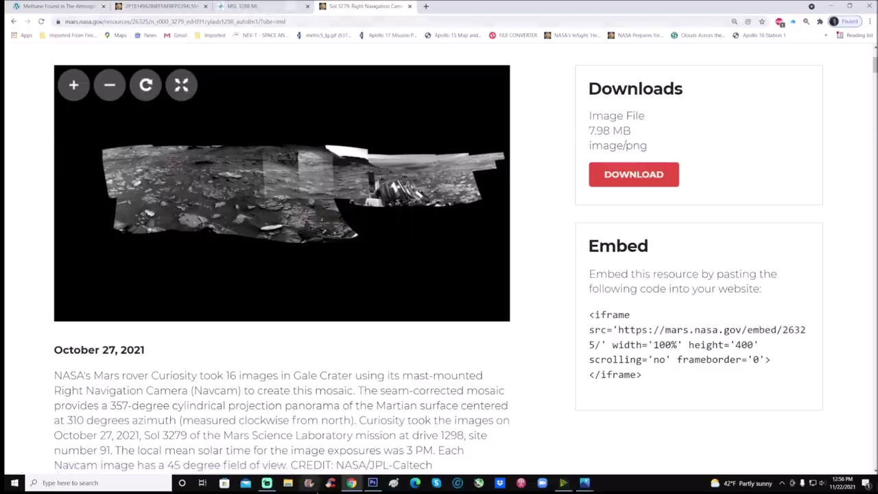
# - Switch to Photoshop and compare the OUTLINED and ORIGINAL BLURRED snapshots close up at the descending ridge, ending on OUTLINED
pyautogui.click(372, 483)
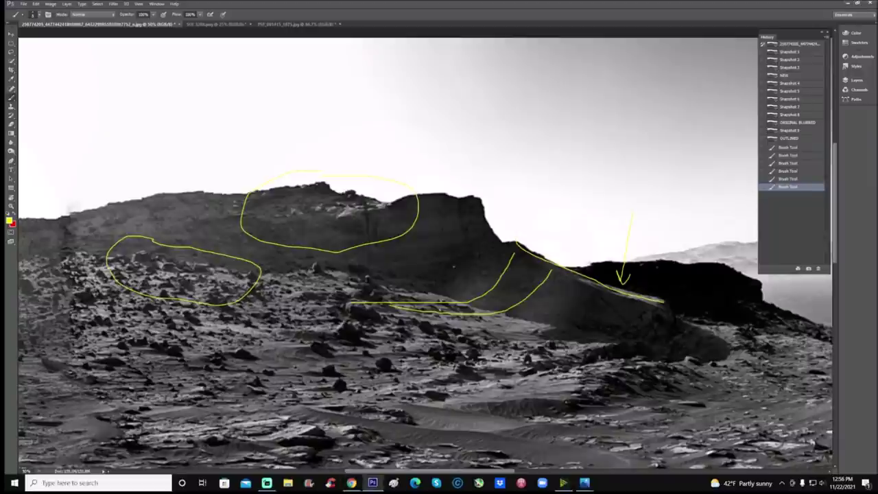
pyautogui.click(787, 139)
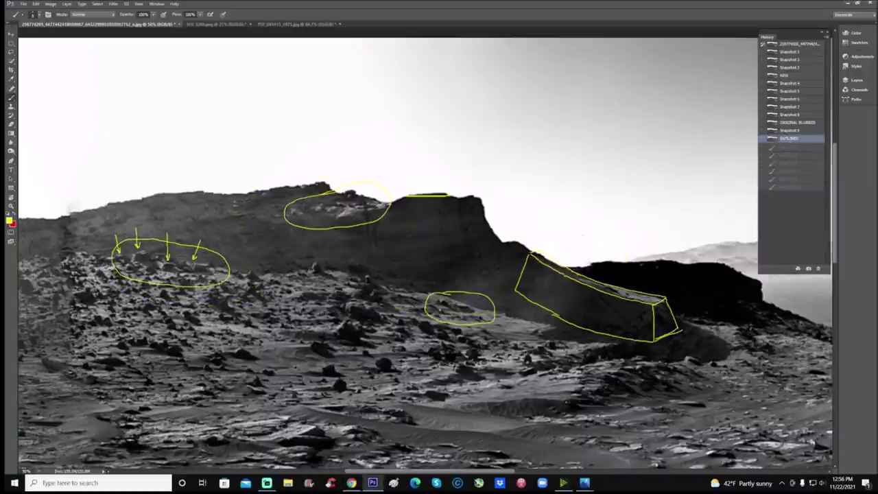
pyautogui.click(11, 206)
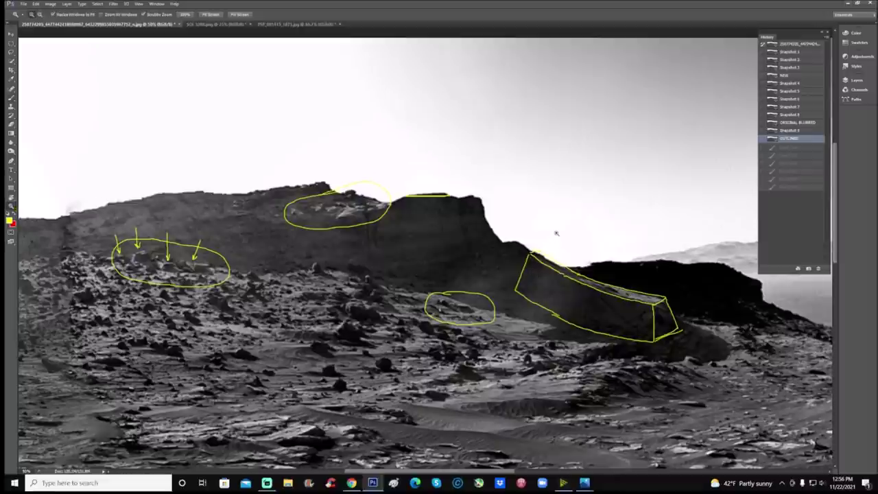
pyautogui.moveTo(551, 237); pyautogui.dragTo(566, 222)
pyautogui.click(796, 122)
pyautogui.moveTo(746, 339); pyautogui.dragTo(542, 314)
pyautogui.scroll(-2, 573, 339)
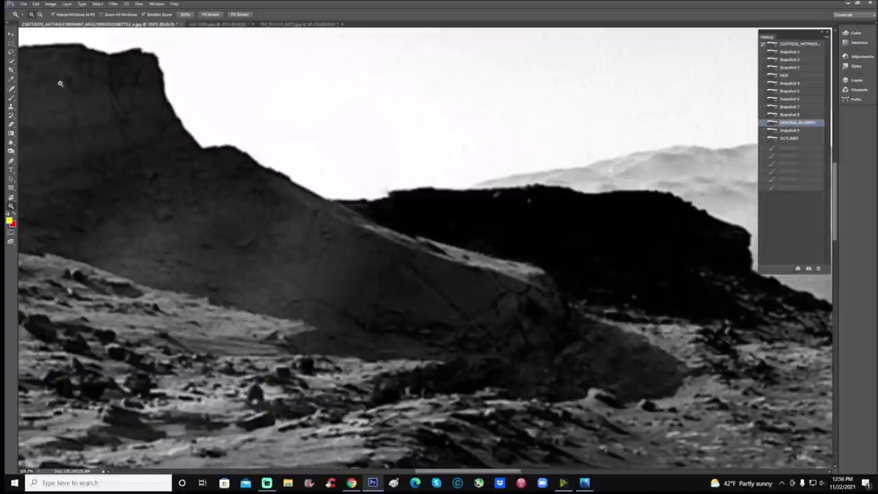
pyautogui.click(797, 139)
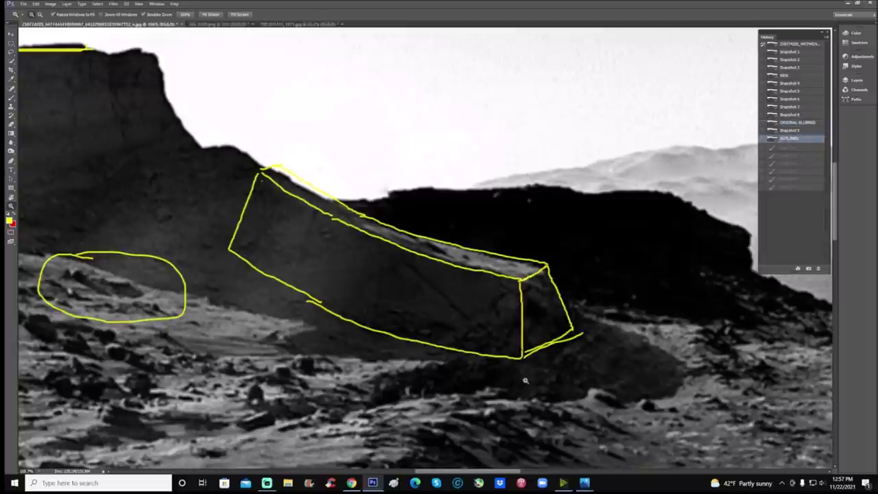
# - Draw two yellow upward arrows under the outlined flat cliff top, one near each end of its line
pyautogui.moveTo(491, 471); pyautogui.dragTo(453, 471)
pyautogui.scroll(6, 410, 273)
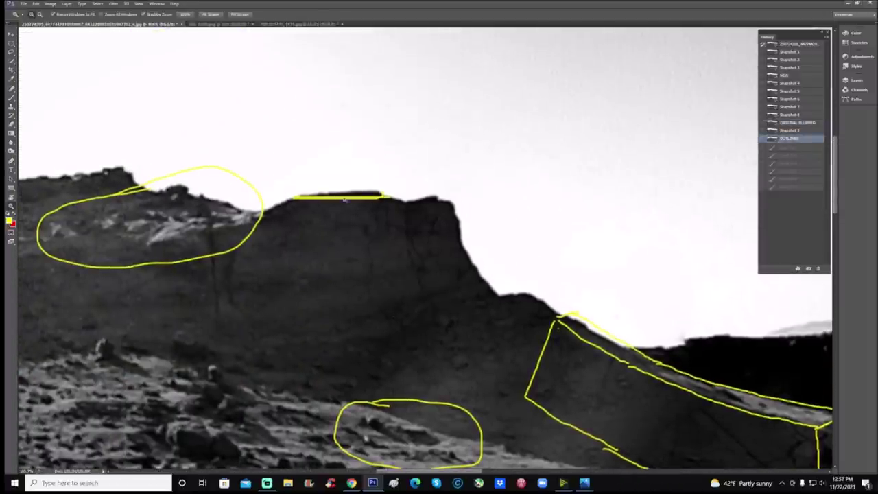
pyautogui.press('b')
pyautogui.moveTo(303, 262)
pyautogui.mouseDown()
pyautogui.moveTo(299, 209)
pyautogui.moveTo(293, 219)
pyautogui.moveTo(307, 218)
pyautogui.mouseUp()
pyautogui.moveTo(386, 252)
pyautogui.mouseDown()
pyautogui.moveTo(388, 201)
pyautogui.moveTo(395, 210)
pyautogui.mouseUp()
# - Draw a yellow arrow from the circled outcrop to the ridge hump, trace the hump, and point an arrow at the cliff's corner
pyautogui.moveTo(443, 471); pyautogui.dragTo(466, 471)
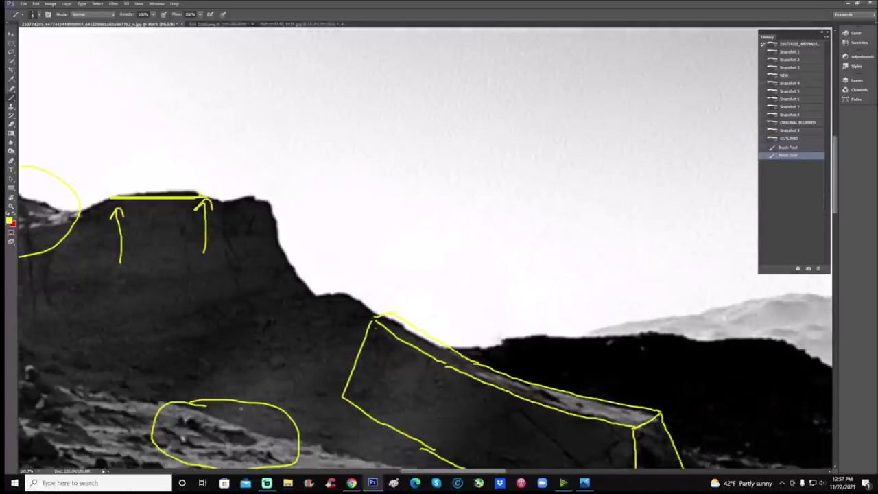
pyautogui.moveTo(240, 406)
pyautogui.mouseDown()
pyautogui.moveTo(310, 327)
pyautogui.moveTo(310, 350)
pyautogui.mouseUp()
pyautogui.moveTo(275, 291)
pyautogui.mouseDown()
pyautogui.moveTo(349, 296)
pyautogui.moveTo(367, 330)
pyautogui.mouseUp()
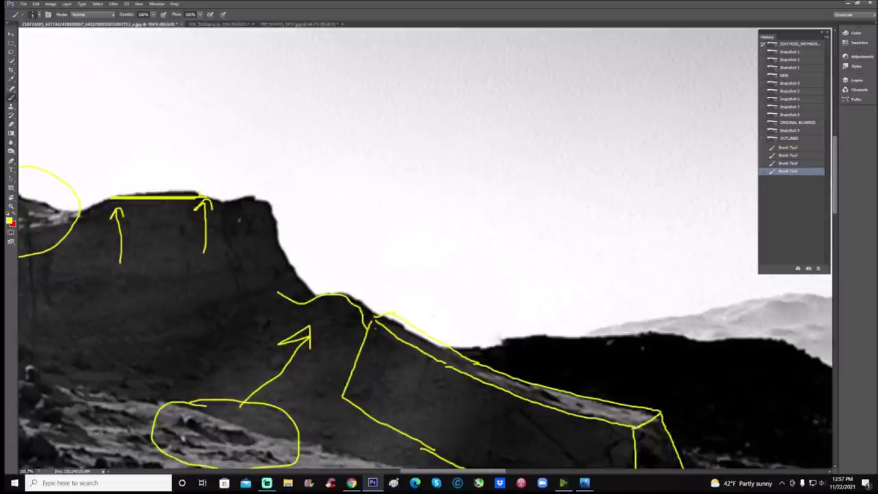
pyautogui.moveTo(243, 262)
pyautogui.mouseDown()
pyautogui.moveTo(234, 226)
pyautogui.moveTo(262, 250)
pyautogui.mouseUp()
pyautogui.scroll(-3, 376, 280)
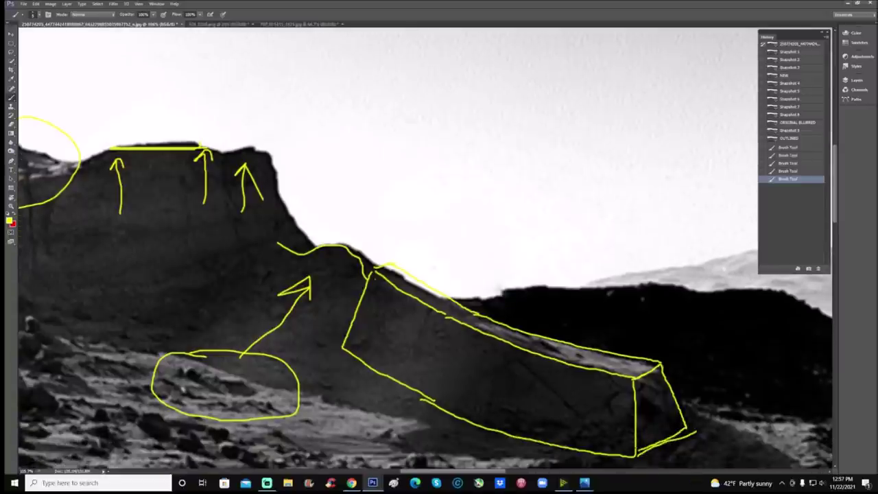
# - Restore the ORIGINAL BLURRED snapshot and draw a curved, a diagonal and a horizontal yellow line across the lower ridge
pyautogui.click(809, 123)
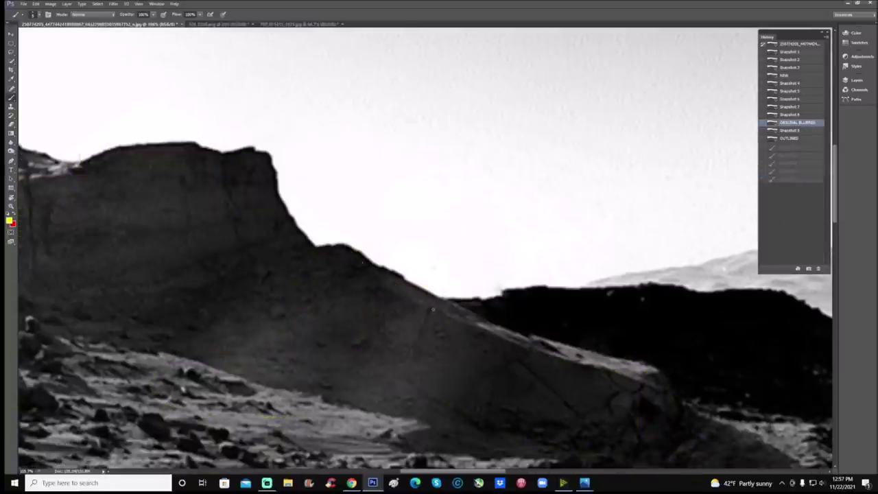
pyautogui.moveTo(430, 306)
pyautogui.mouseDown()
pyautogui.moveTo(407, 374)
pyautogui.moveTo(469, 419)
pyautogui.mouseUp()
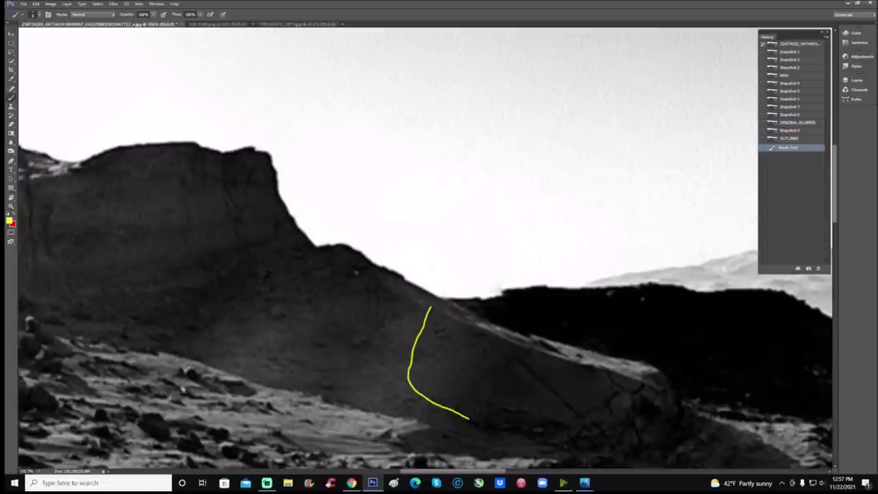
pyautogui.click(480, 316)
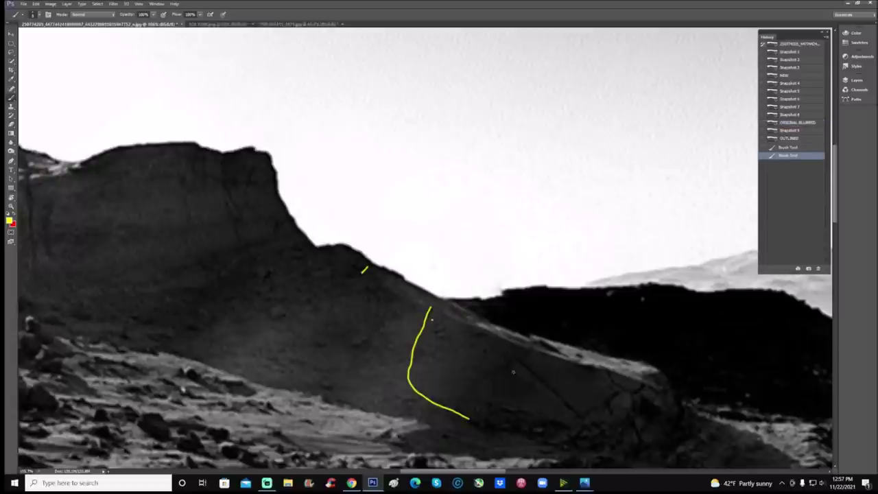
pyautogui.moveTo(432, 320); pyautogui.dragTo(569, 421)
pyautogui.moveTo(428, 386); pyautogui.dragTo(659, 386)
# - Outline the flat cliff top in yellow and point an arrow at each of its two ends
pyautogui.moveTo(116, 146)
pyautogui.mouseDown()
pyautogui.moveTo(195, 142)
pyautogui.moveTo(132, 145)
pyautogui.mouseUp()
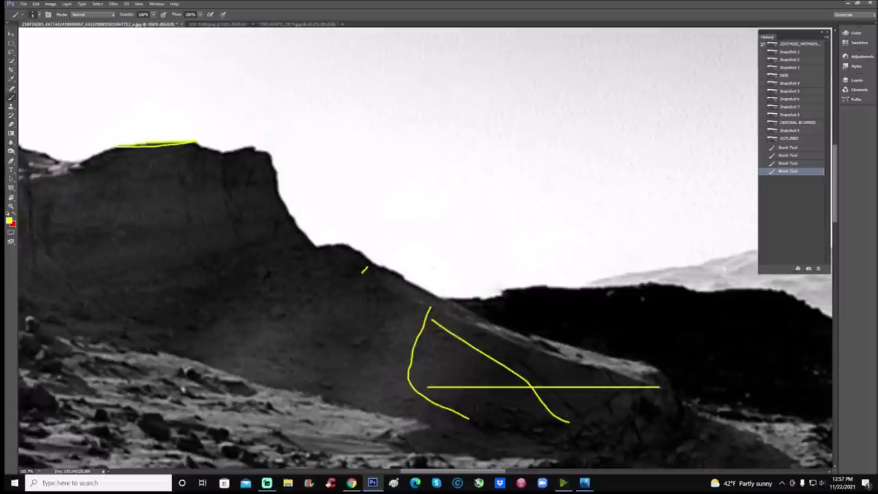
pyautogui.moveTo(186, 164)
pyautogui.mouseDown()
pyautogui.moveTo(192, 146)
pyautogui.moveTo(184, 154)
pyautogui.moveTo(198, 152)
pyautogui.mouseUp()
pyautogui.moveTo(146, 171)
pyautogui.mouseDown()
pyautogui.moveTo(113, 155)
pyautogui.moveTo(123, 155)
pyautogui.mouseUp()
# - Sketch block-like yellow edges around the blunt lower end of the descending ridge
pyautogui.moveTo(561, 358)
pyautogui.mouseDown()
pyautogui.moveTo(594, 348)
pyautogui.moveTo(559, 395)
pyautogui.moveTo(559, 433)
pyautogui.mouseUp()
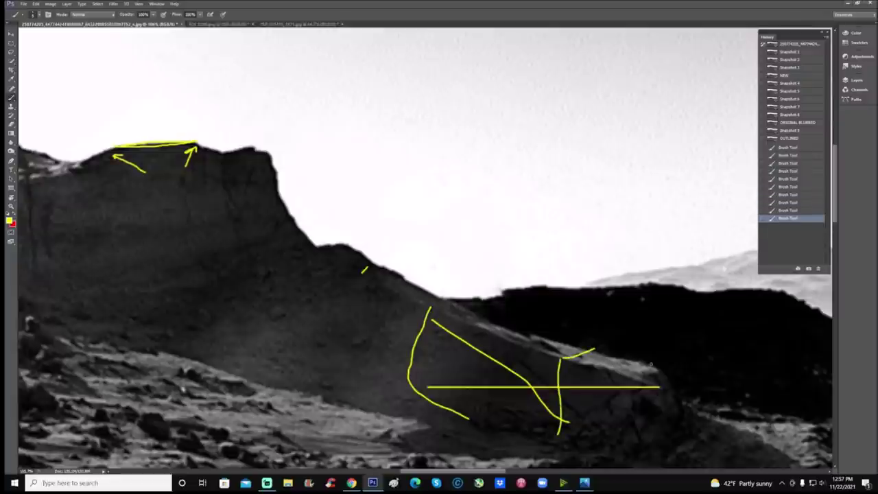
pyautogui.moveTo(613, 379); pyautogui.dragTo(606, 437)
pyautogui.moveTo(610, 376)
pyautogui.mouseDown()
pyautogui.moveTo(657, 369)
pyautogui.moveTo(681, 405)
pyautogui.mouseUp()
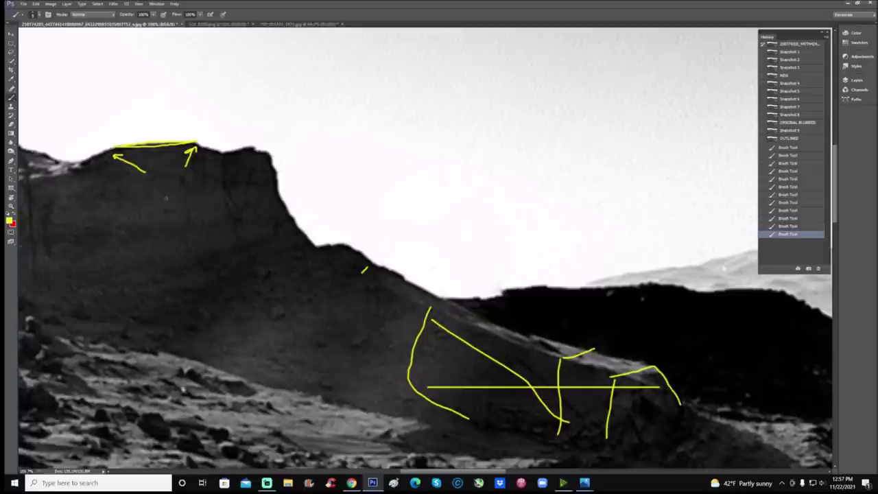
# - Restore the ORIGINAL BLURRED snapshot, then draw a curved yellow arrow from the lower ridge to the cliff and two lines descending along the ridge
pyautogui.click(817, 123)
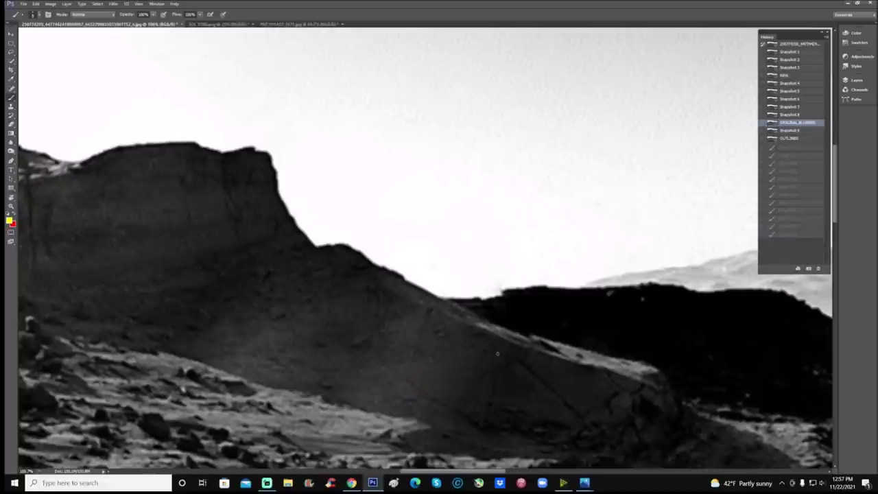
pyautogui.moveTo(508, 367)
pyautogui.mouseDown()
pyautogui.moveTo(489, 264)
pyautogui.moveTo(329, 176)
pyautogui.moveTo(232, 174)
pyautogui.moveTo(244, 163)
pyautogui.moveTo(244, 186)
pyautogui.mouseUp()
pyautogui.scroll(-2, 477, 373)
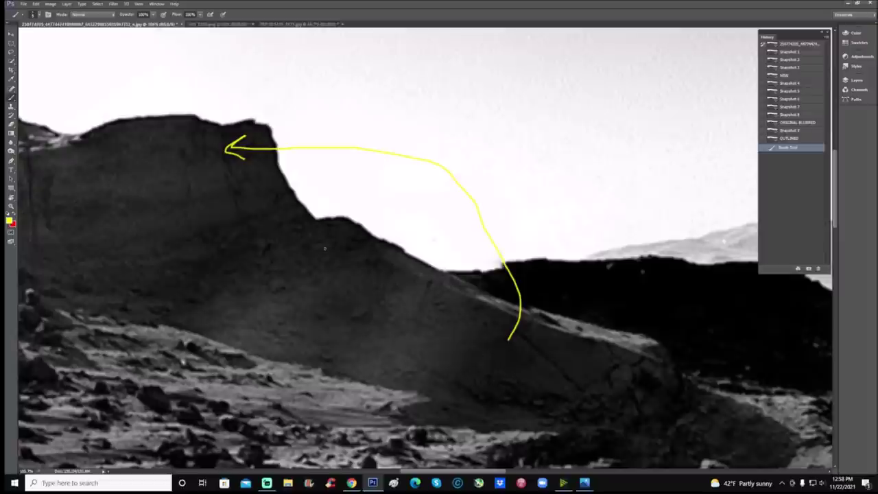
pyautogui.moveTo(309, 241); pyautogui.dragTo(636, 345)
pyautogui.moveTo(255, 317); pyautogui.dragTo(610, 417)
# - In red, draw two vertical lines above the flat cliff top and an arcing arrow from there down toward the ridge
pyautogui.scroll(5, 425, 249)
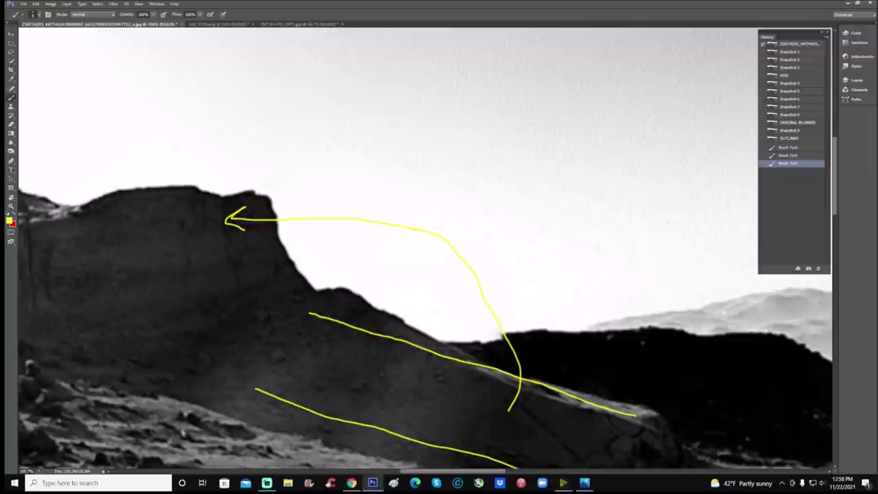
pyautogui.press('x')
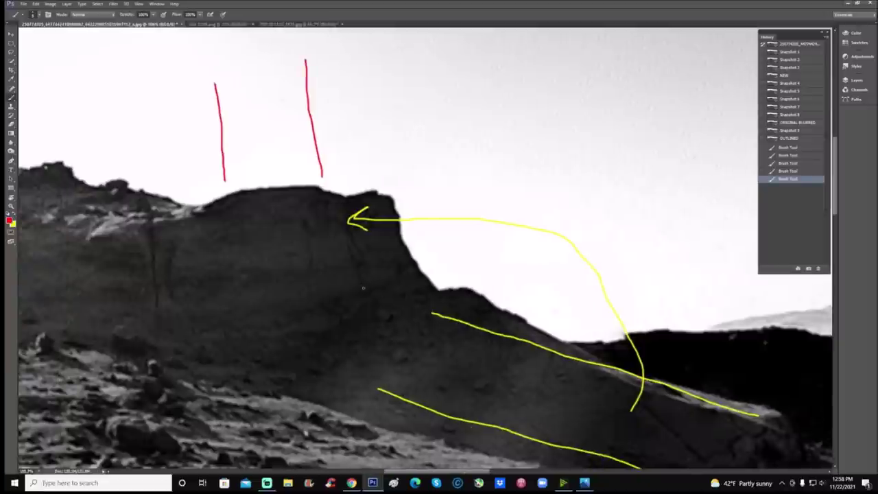
pyautogui.moveTo(247, 99)
pyautogui.mouseDown()
pyautogui.moveTo(368, 109)
pyautogui.moveTo(536, 262)
pyautogui.moveTo(548, 292)
pyautogui.moveTo(529, 266)
pyautogui.moveTo(558, 296)
pyautogui.moveTo(559, 241)
pyautogui.mouseUp()
# - Draw a jagged red line across the ridge's lower end and two red arrows pointing down onto the ridge
pyautogui.moveTo(458, 471); pyautogui.dragTo(494, 471)
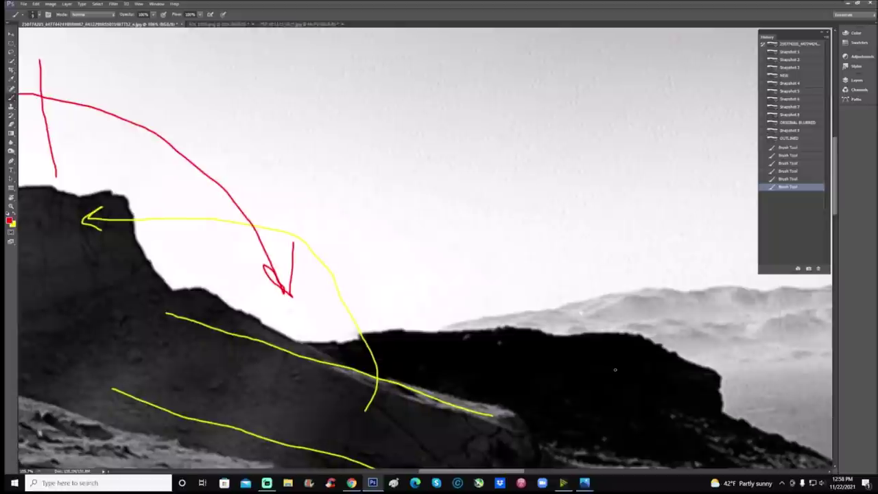
pyautogui.scroll(-3, 494, 378)
pyautogui.moveTo(350, 373)
pyautogui.mouseDown()
pyautogui.moveTo(479, 376)
pyautogui.moveTo(523, 345)
pyautogui.mouseUp()
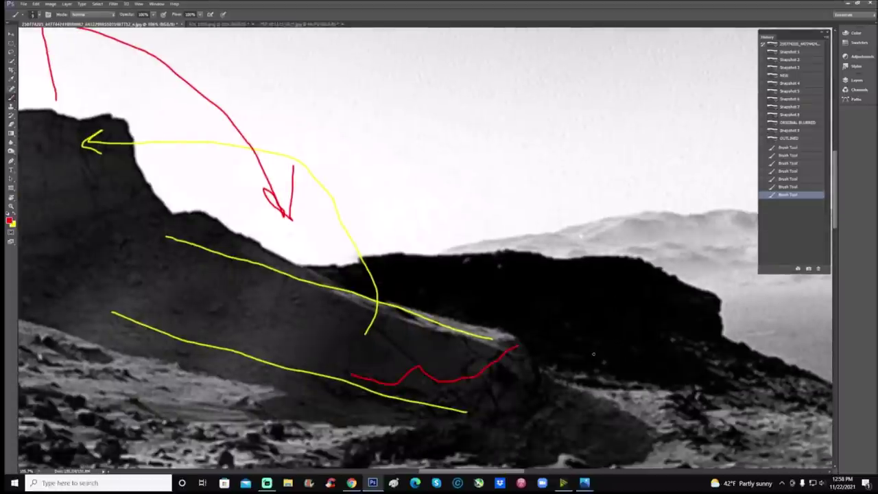
pyautogui.scroll(-2, 593, 354)
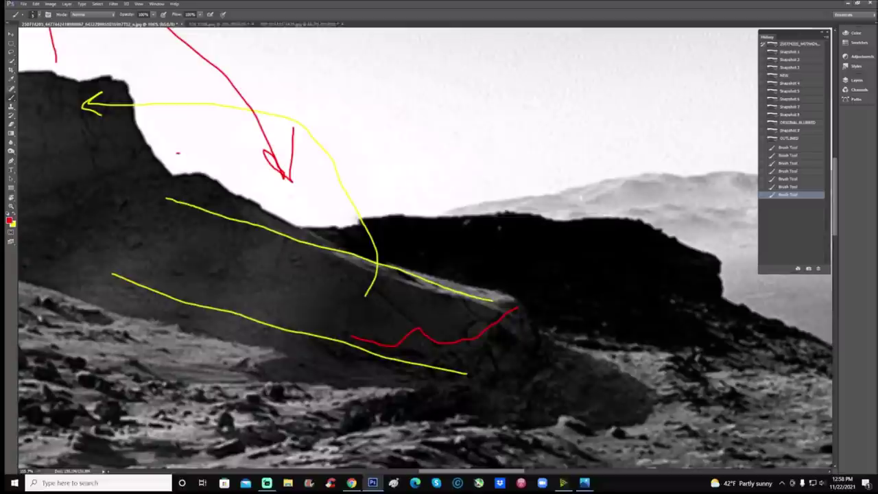
pyautogui.moveTo(178, 153)
pyautogui.mouseDown()
pyautogui.moveTo(317, 295)
pyautogui.moveTo(333, 273)
pyautogui.mouseUp()
pyautogui.moveTo(432, 247)
pyautogui.mouseDown()
pyautogui.moveTo(455, 309)
pyautogui.moveTo(426, 294)
pyautogui.moveTo(474, 284)
pyautogui.mouseUp()
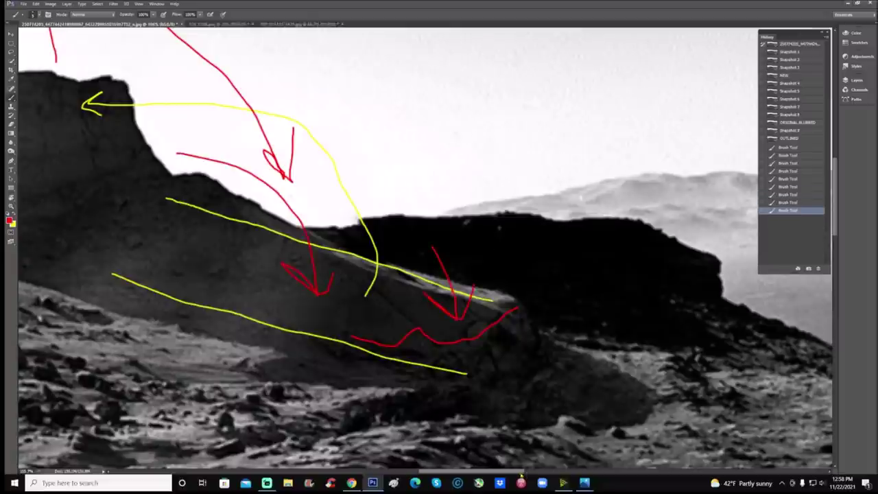
# - Restore the ORIGINAL BLURRED snapshot and circle the bright outcrop beside the cliff top in red
pyautogui.moveTo(521, 471); pyautogui.dragTo(486, 472)
pyautogui.scroll(3, 425, 250)
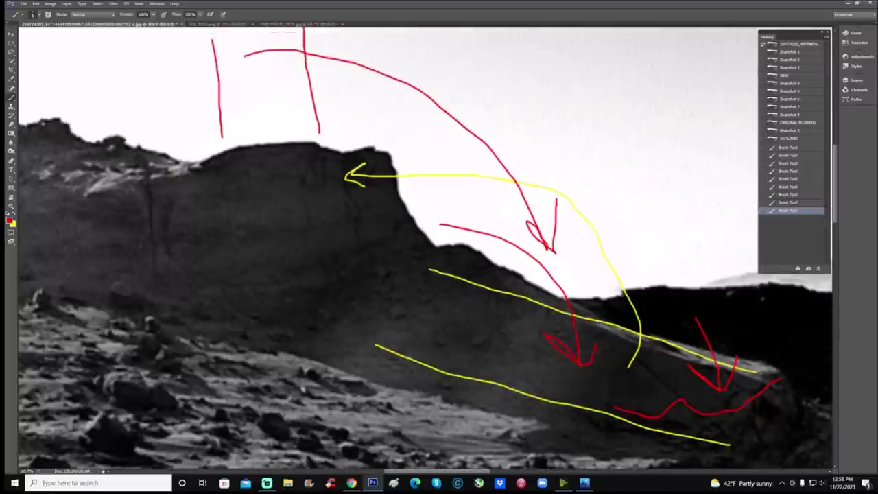
pyautogui.scroll(-1, 513, 391)
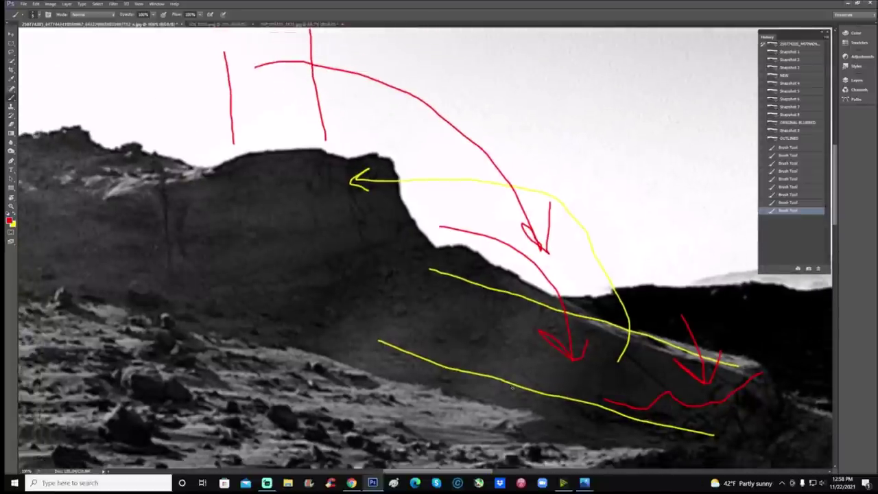
pyautogui.click(814, 123)
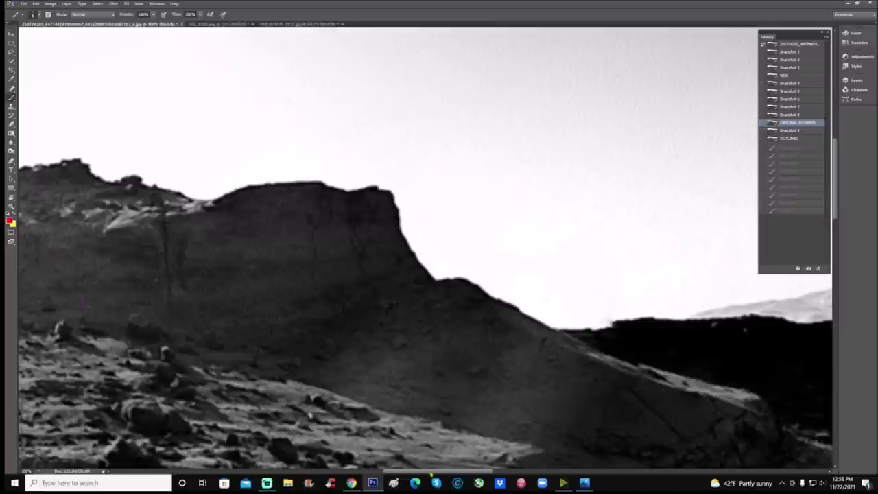
pyautogui.hscroll(-3, 425, 250)
pyautogui.scroll(1, 426, 250)
pyautogui.moveTo(419, 215); pyautogui.dragTo(257, 270)
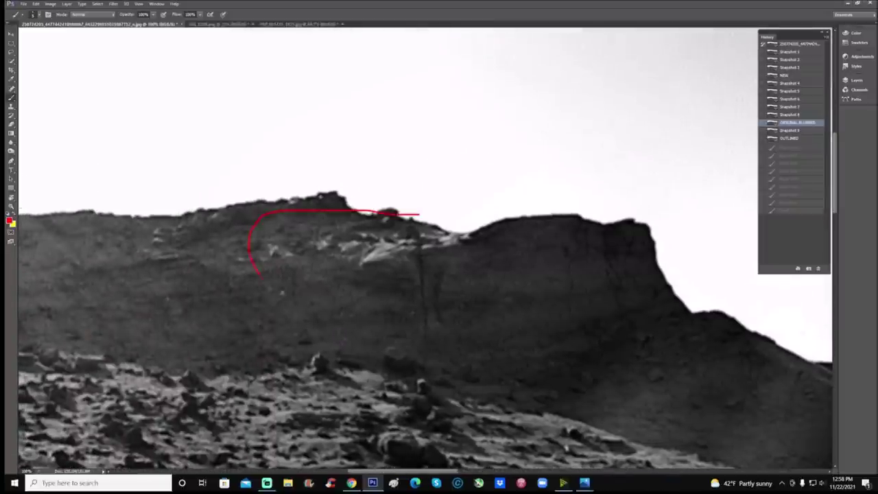
pyautogui.moveTo(468, 233); pyautogui.dragTo(399, 205)
# - Inside the red circle, mark the small bright patch with a yellow arrow and circle the brightest rocks in yellow
pyautogui.hotkey('ctrl', '+')
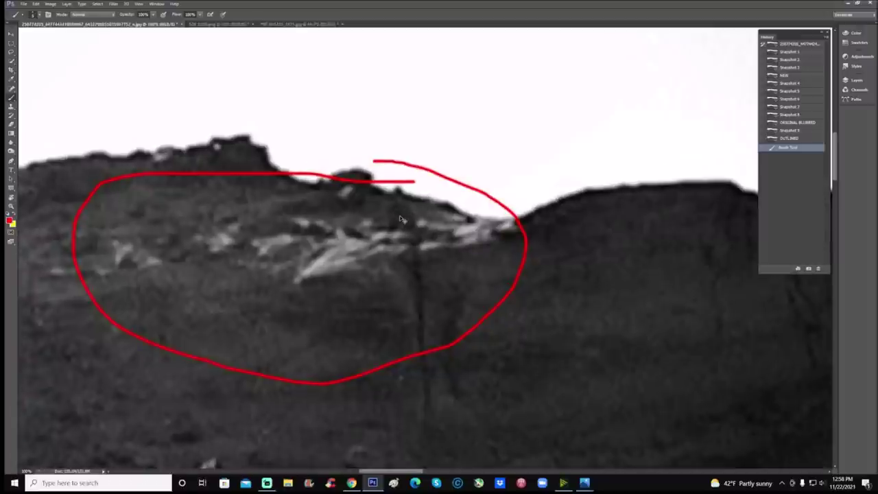
pyautogui.press('x')
pyautogui.moveTo(288, 196)
pyautogui.mouseDown()
pyautogui.moveTo(272, 214)
pyautogui.moveTo(290, 218)
pyautogui.mouseUp()
pyautogui.moveTo(364, 218)
pyautogui.mouseDown()
pyautogui.moveTo(280, 279)
pyautogui.moveTo(480, 266)
pyautogui.moveTo(443, 204)
pyautogui.mouseUp()
# - Circle in yellow the faint bright streaks farther along the ridge crest and the boulder cluster at the foot of the slope
pyautogui.moveTo(408, 471)
pyautogui.mouseDown()
pyautogui.moveTo(351, 470)
pyautogui.moveTo(379, 470)
pyautogui.mouseUp()
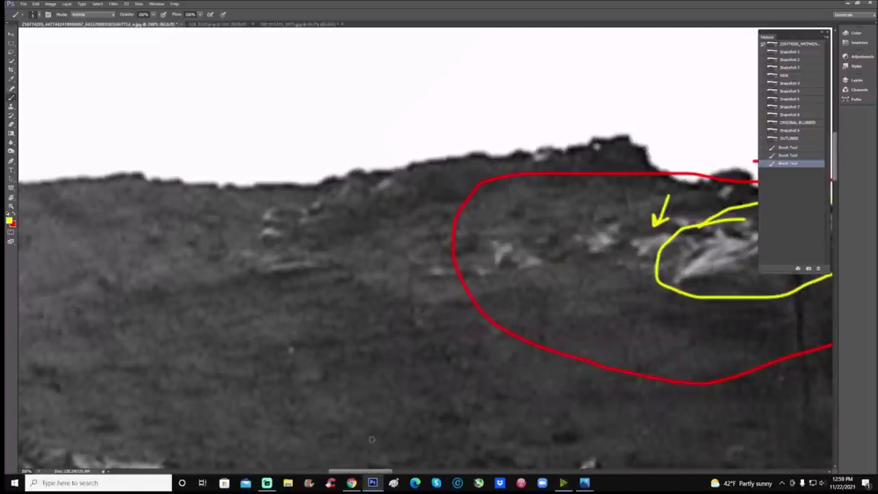
pyautogui.moveTo(306, 180)
pyautogui.mouseDown()
pyautogui.moveTo(228, 228)
pyautogui.moveTo(421, 250)
pyautogui.moveTo(313, 167)
pyautogui.moveTo(300, 178)
pyautogui.mouseUp()
pyautogui.moveTo(379, 472)
pyautogui.mouseDown()
pyautogui.moveTo(326, 472)
pyautogui.moveTo(346, 471)
pyautogui.mouseUp()
pyautogui.moveTo(276, 256)
pyautogui.mouseDown()
pyautogui.moveTo(162, 296)
pyautogui.moveTo(471, 417)
pyautogui.moveTo(381, 261)
pyautogui.moveTo(255, 255)
pyautogui.mouseUp()
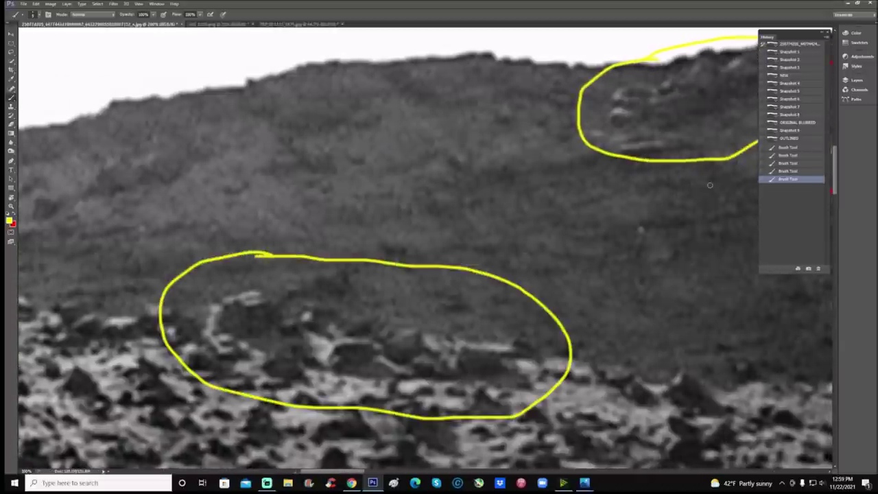
# - Restore Snapshot 9 and point a yellow arrow at the dark band above the boulder cluster
pyautogui.click(790, 130)
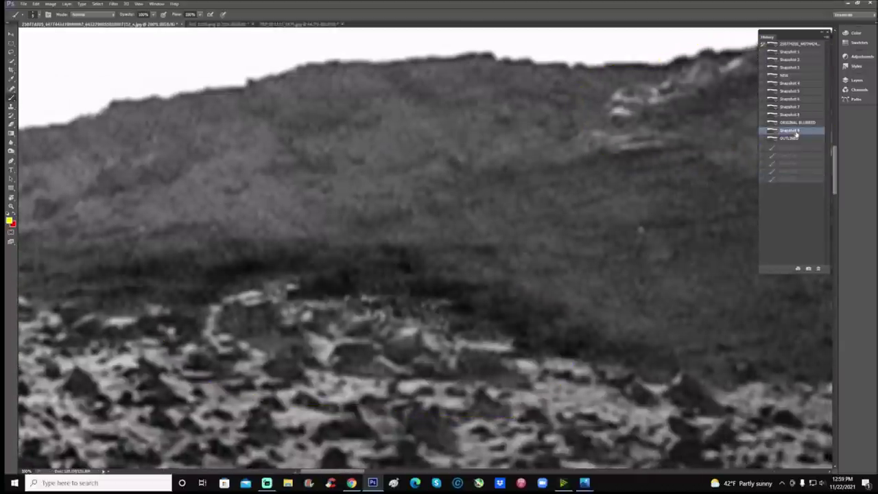
pyautogui.moveTo(428, 192)
pyautogui.mouseDown()
pyautogui.moveTo(416, 241)
pyautogui.moveTo(440, 221)
pyautogui.mouseUp()
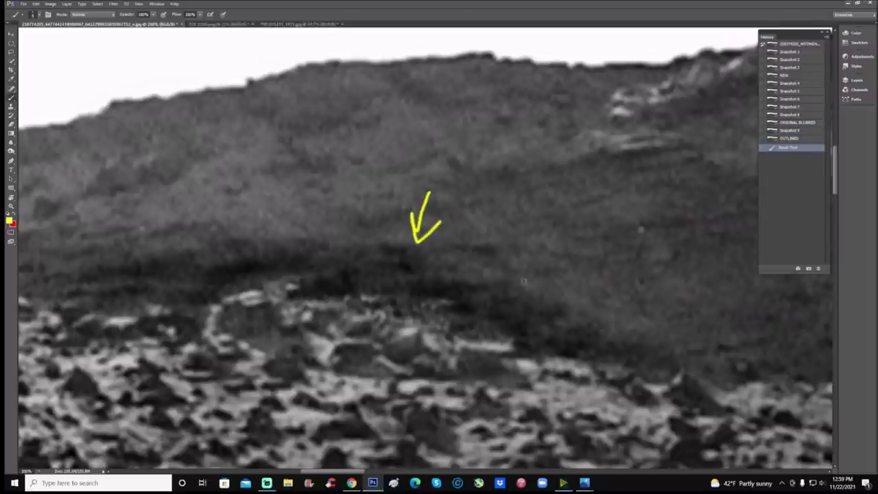
# - Restore the ORIGINAL BLURRED snapshot and circle in yellow two adjacent spots on the upper edge of the boulder cluster
pyautogui.click(808, 123)
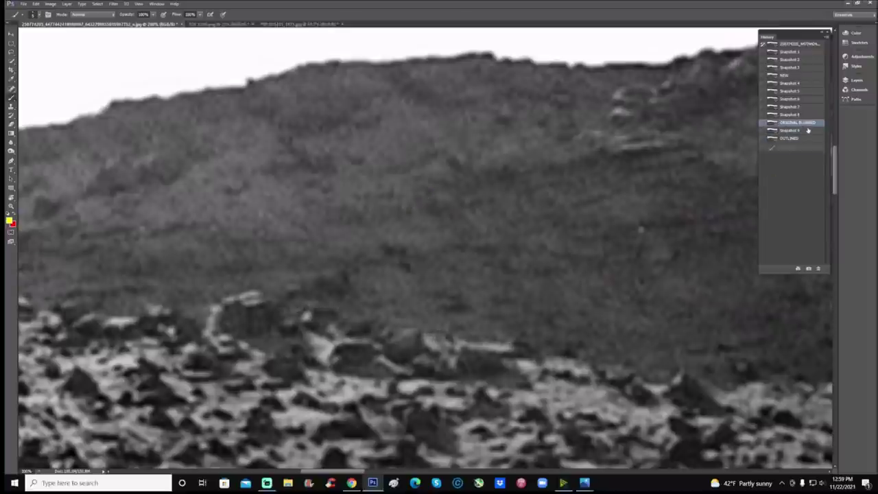
pyautogui.moveTo(368, 288)
pyautogui.mouseDown()
pyautogui.moveTo(325, 310)
pyautogui.moveTo(396, 312)
pyautogui.moveTo(364, 288)
pyautogui.mouseUp()
pyautogui.moveTo(292, 288)
pyautogui.mouseDown()
pyautogui.moveTo(266, 310)
pyautogui.moveTo(320, 309)
pyautogui.moveTo(293, 291)
pyautogui.mouseUp()
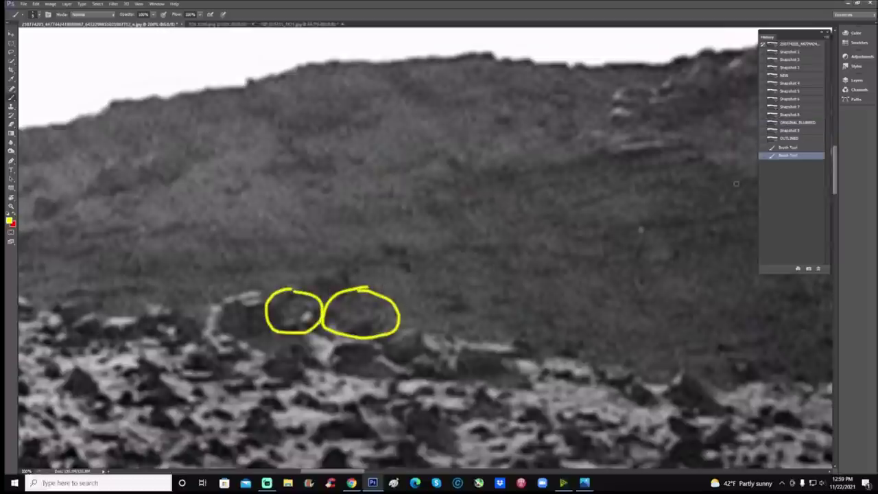
# - Restore Snapshot 9 and loop in yellow the domed rock and the two neighbouring sections of the boulder cluster
pyautogui.click(814, 131)
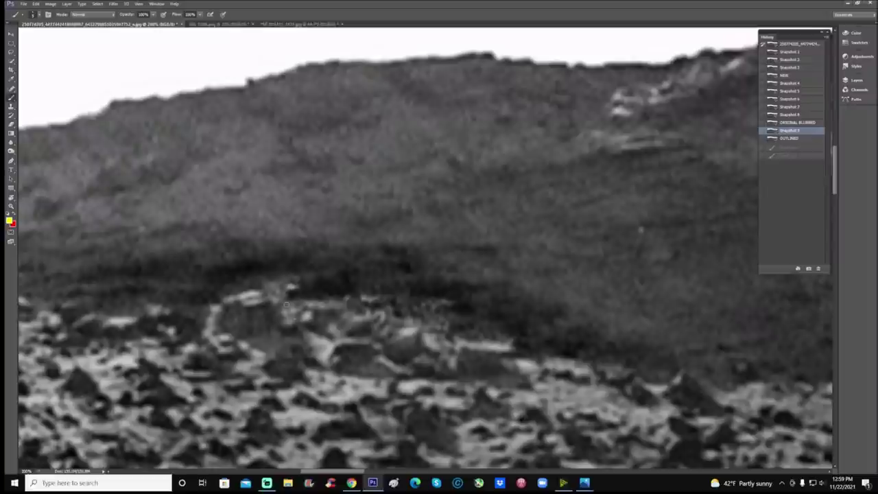
pyautogui.moveTo(249, 282)
pyautogui.mouseDown()
pyautogui.moveTo(188, 313)
pyautogui.moveTo(284, 387)
pyautogui.moveTo(301, 321)
pyautogui.moveTo(258, 291)
pyautogui.mouseUp()
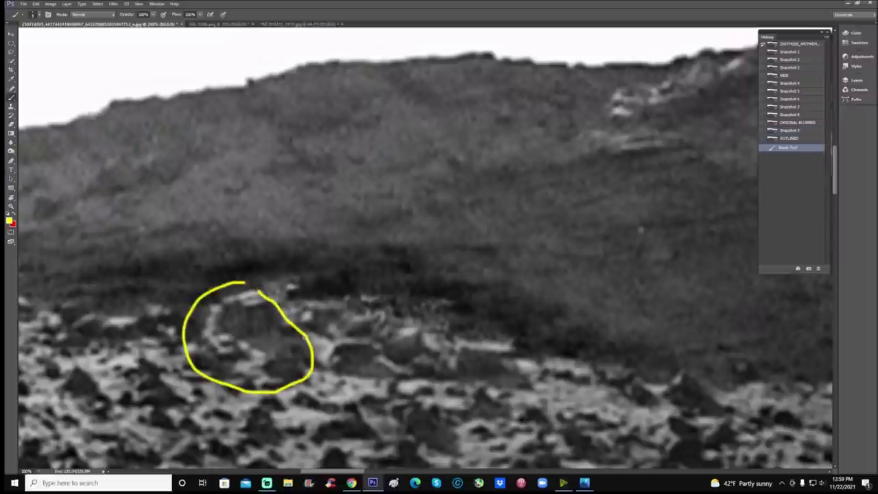
pyautogui.moveTo(313, 377)
pyautogui.mouseDown()
pyautogui.moveTo(419, 372)
pyautogui.moveTo(303, 280)
pyautogui.mouseUp()
pyautogui.moveTo(376, 308)
pyautogui.mouseDown()
pyautogui.moveTo(513, 382)
pyautogui.moveTo(492, 302)
pyautogui.mouseUp()
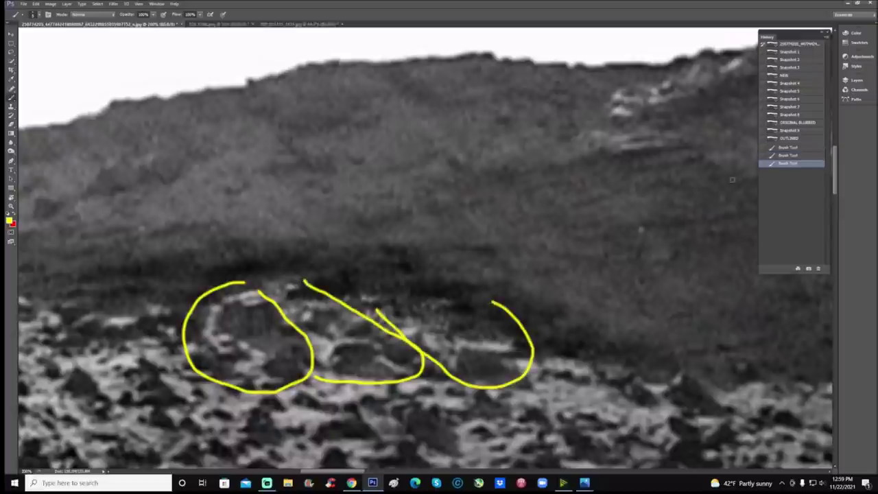
# - On the OUTLINED snapshot, add a short yellow arrow to the domed rock and trace the edges of the flat-topped rock beside it
pyautogui.click(807, 139)
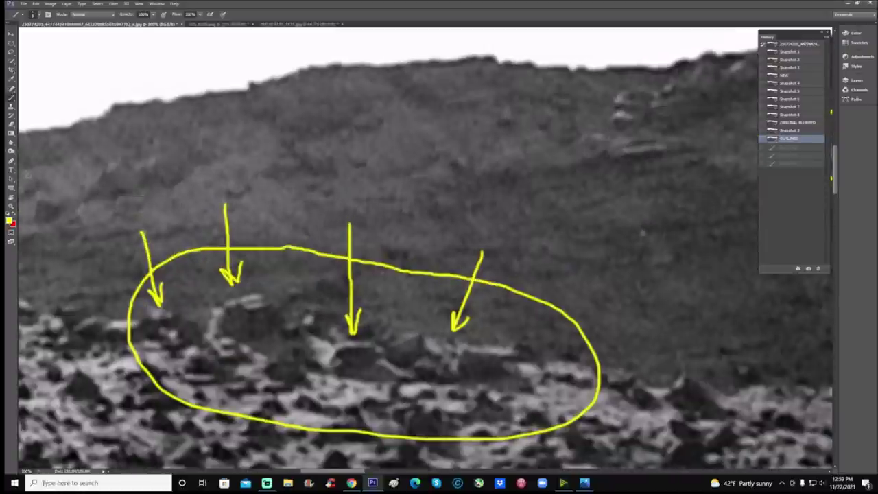
pyautogui.click(11, 206)
pyautogui.moveTo(340, 243); pyautogui.dragTo(336, 245)
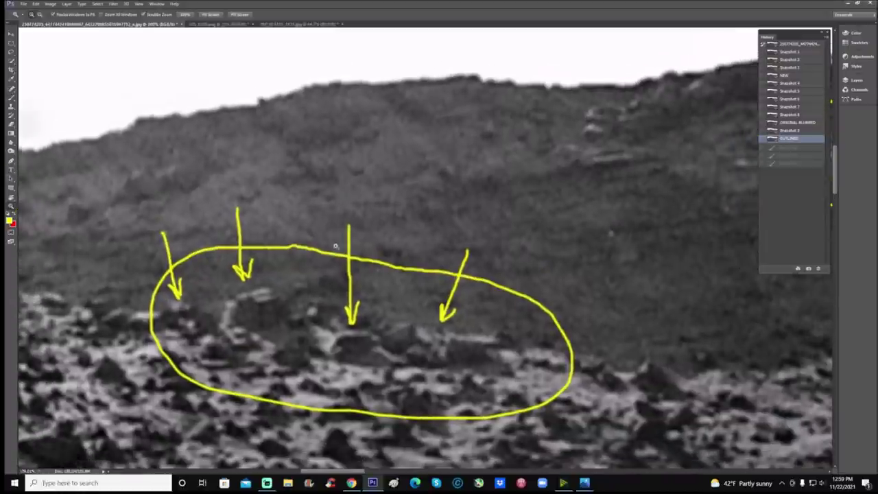
pyautogui.click(11, 98)
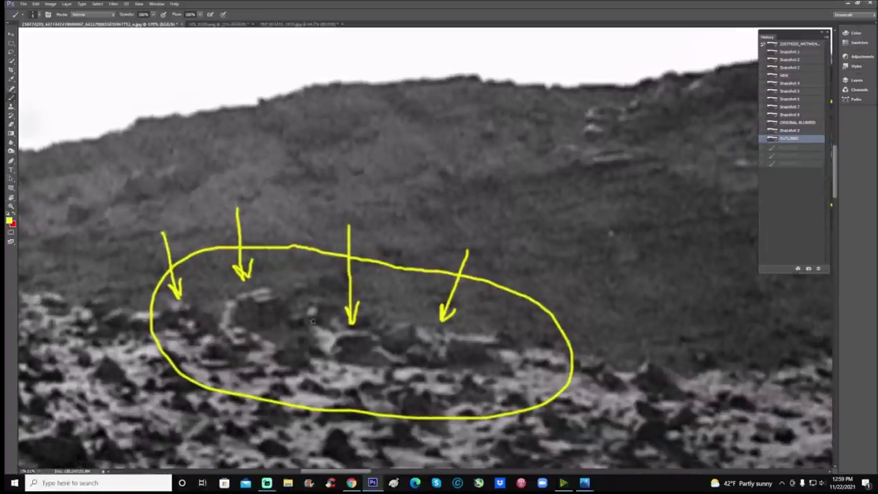
pyautogui.moveTo(315, 350); pyautogui.dragTo(327, 355)
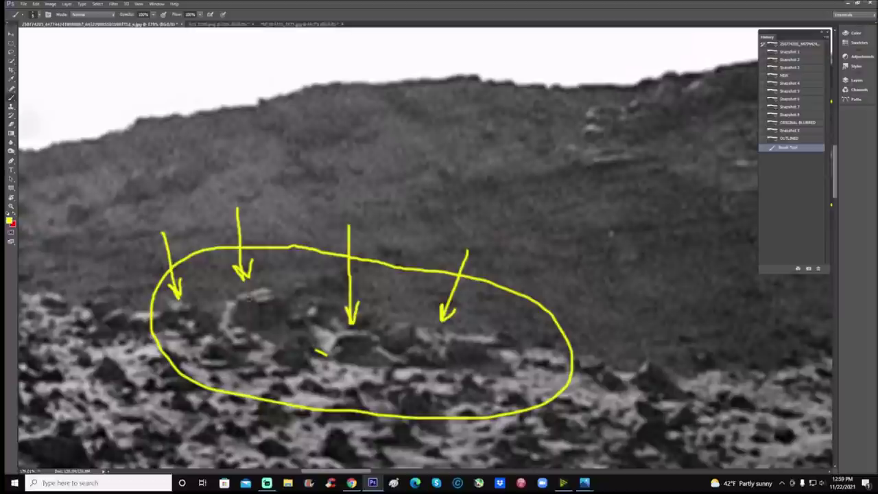
pyautogui.moveTo(281, 254)
pyautogui.mouseDown()
pyautogui.moveTo(277, 284)
pyautogui.moveTo(294, 272)
pyautogui.mouseUp()
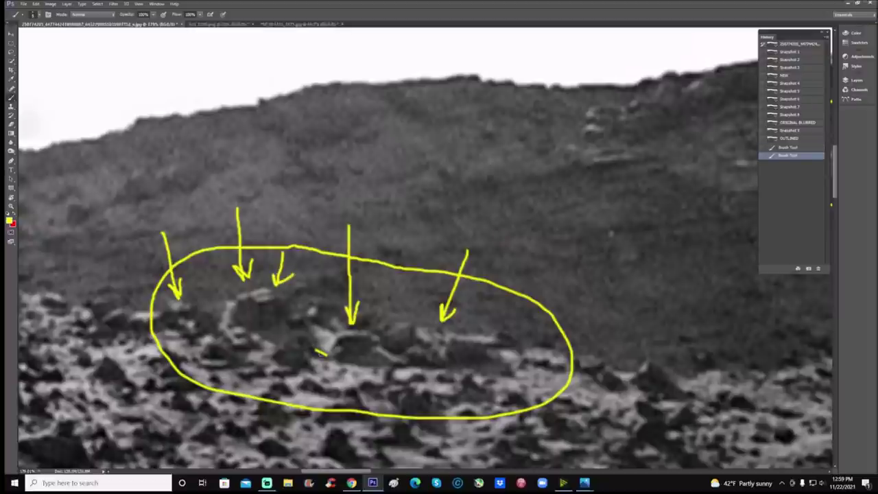
pyautogui.moveTo(326, 354)
pyautogui.mouseDown()
pyautogui.moveTo(343, 332)
pyautogui.moveTo(377, 334)
pyautogui.moveTo(378, 346)
pyautogui.mouseUp()
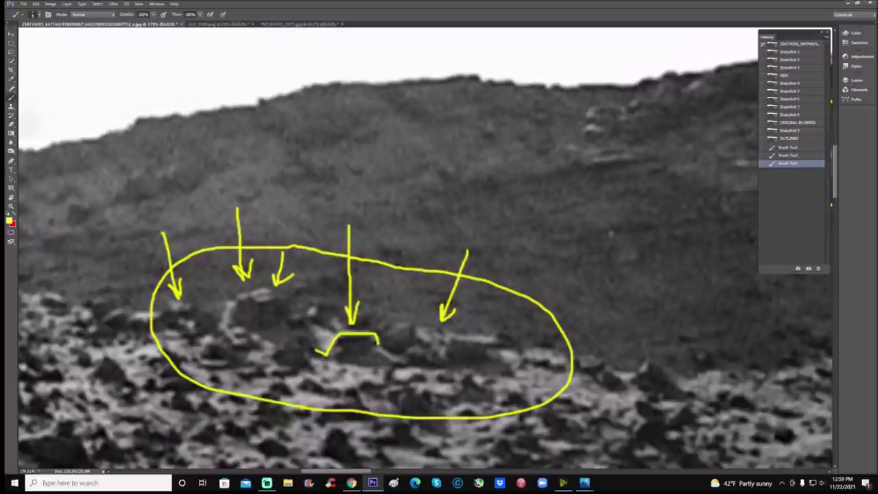
pyautogui.moveTo(303, 321); pyautogui.dragTo(336, 335)
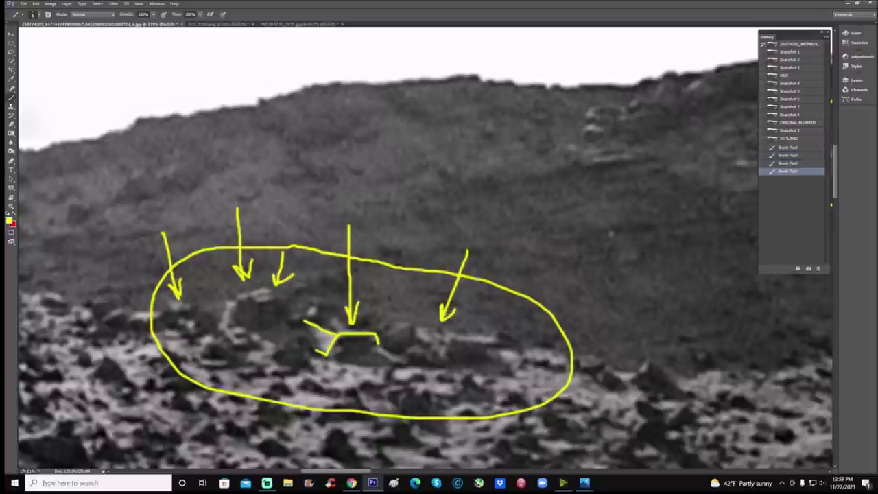
pyautogui.moveTo(386, 352); pyautogui.dragTo(386, 353)
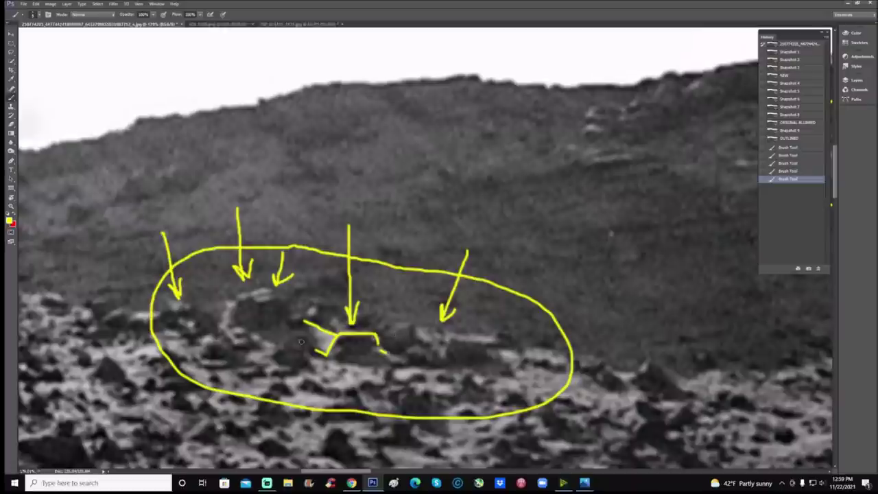
# - Trace in yellow the domed rock's outline, the oval on its top, the vertical marks on its face and its lower edge
pyautogui.moveTo(250, 295)
pyautogui.mouseDown()
pyautogui.moveTo(278, 299)
pyautogui.moveTo(263, 292)
pyautogui.moveTo(251, 300)
pyautogui.mouseUp()
pyautogui.moveTo(269, 290)
pyautogui.mouseDown()
pyautogui.moveTo(246, 293)
pyautogui.moveTo(226, 313)
pyautogui.moveTo(229, 303)
pyautogui.moveTo(219, 327)
pyautogui.moveTo(234, 343)
pyautogui.moveTo(257, 334)
pyautogui.moveTo(279, 348)
pyautogui.moveTo(315, 342)
pyautogui.moveTo(306, 337)
pyautogui.mouseUp()
pyautogui.moveTo(272, 312)
pyautogui.mouseDown()
pyautogui.moveTo(271, 333)
pyautogui.moveTo(266, 317)
pyautogui.moveTo(265, 327)
pyautogui.mouseUp()
pyautogui.moveTo(257, 303)
pyautogui.mouseDown()
pyautogui.moveTo(256, 322)
pyautogui.moveTo(248, 315)
pyautogui.mouseUp()
pyautogui.moveTo(284, 324); pyautogui.dragTo(285, 330)
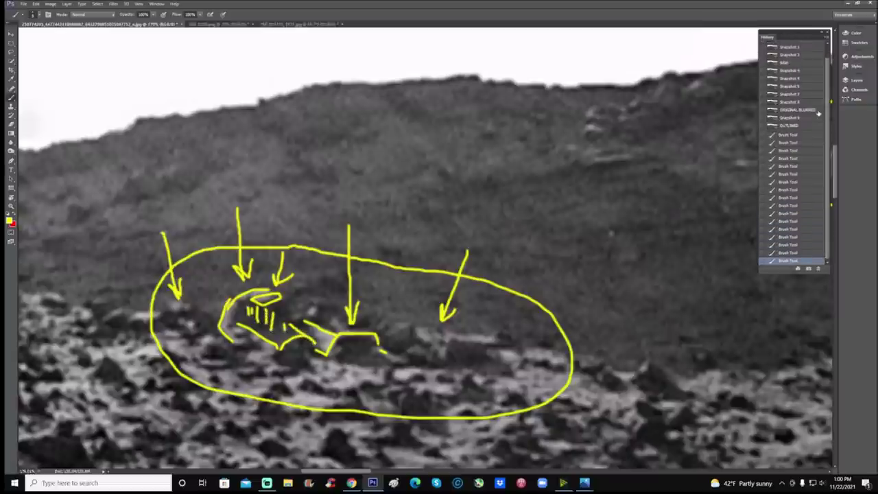
# - On the clean OUTLINED snapshot, draw two curved red arrows from the boxed slab to the cliff top and mark an edge on each in red
pyautogui.click(818, 112)
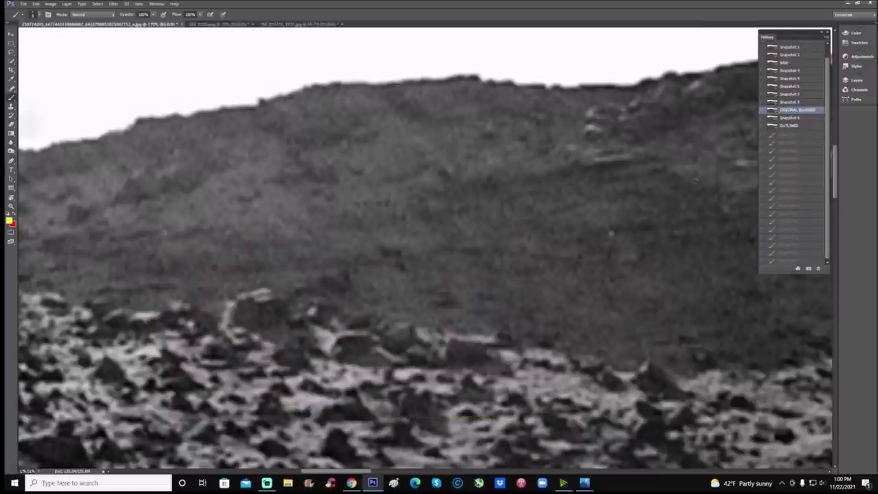
pyautogui.click(801, 127)
pyautogui.hotkey('ctrl', '-')
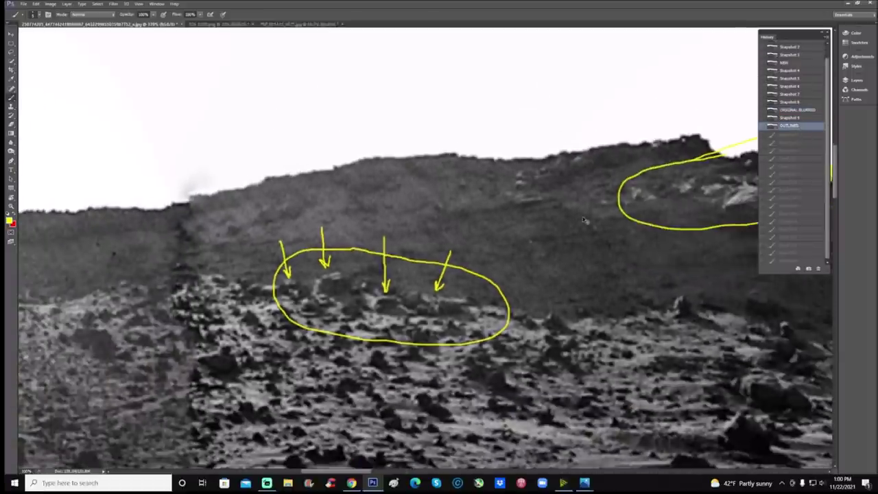
pyautogui.moveTo(392, 472); pyautogui.dragTo(483, 472)
pyautogui.scroll(-1, 425, 249)
pyautogui.scroll(-3, 644, 278)
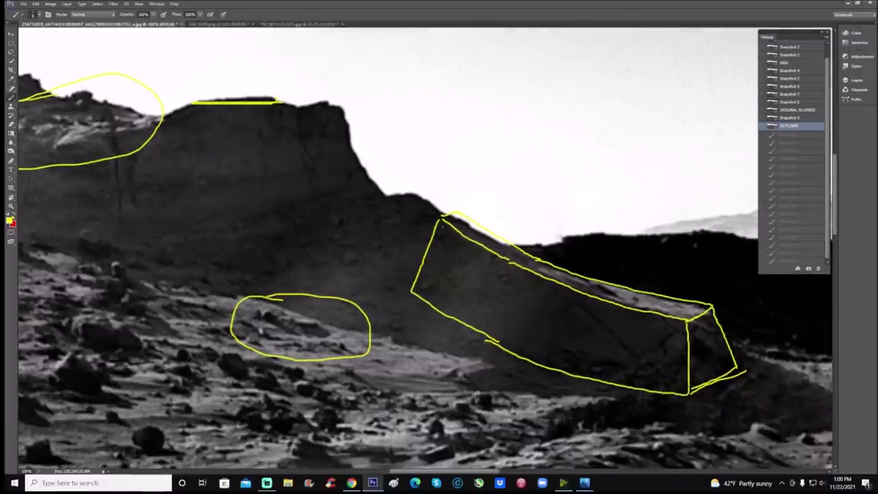
pyautogui.scroll(2, 425, 250)
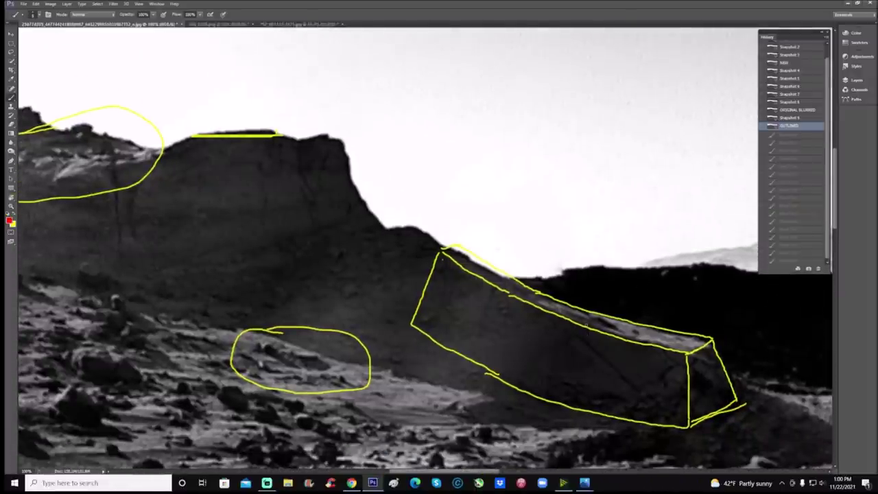
pyautogui.moveTo(662, 331)
pyautogui.mouseDown()
pyautogui.moveTo(665, 284)
pyautogui.moveTo(538, 108)
pyautogui.moveTo(376, 53)
pyautogui.moveTo(235, 77)
pyautogui.moveTo(207, 108)
pyautogui.moveTo(221, 104)
pyautogui.mouseUp()
pyautogui.moveTo(483, 225)
pyautogui.mouseDown()
pyautogui.moveTo(480, 242)
pyautogui.moveTo(400, 104)
pyautogui.moveTo(291, 108)
pyautogui.moveTo(281, 117)
pyautogui.moveTo(314, 117)
pyautogui.mouseUp()
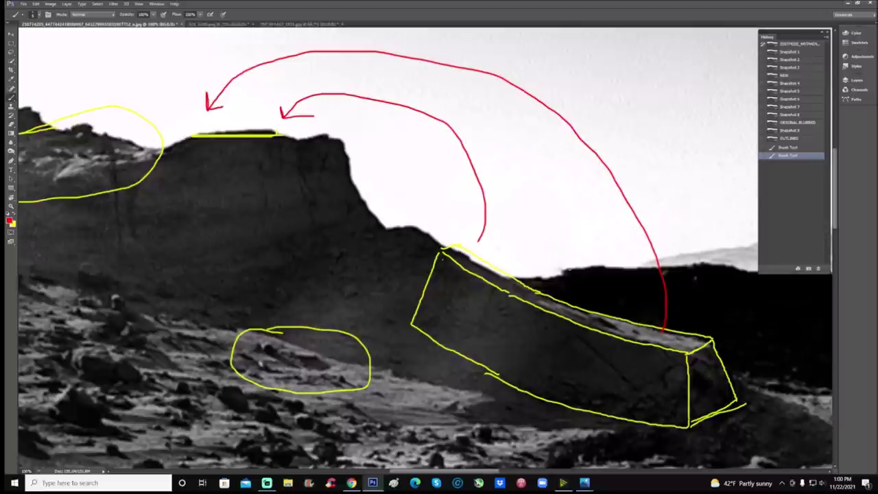
pyautogui.moveTo(194, 147); pyautogui.dragTo(272, 147)
pyautogui.moveTo(446, 257); pyautogui.dragTo(426, 310)
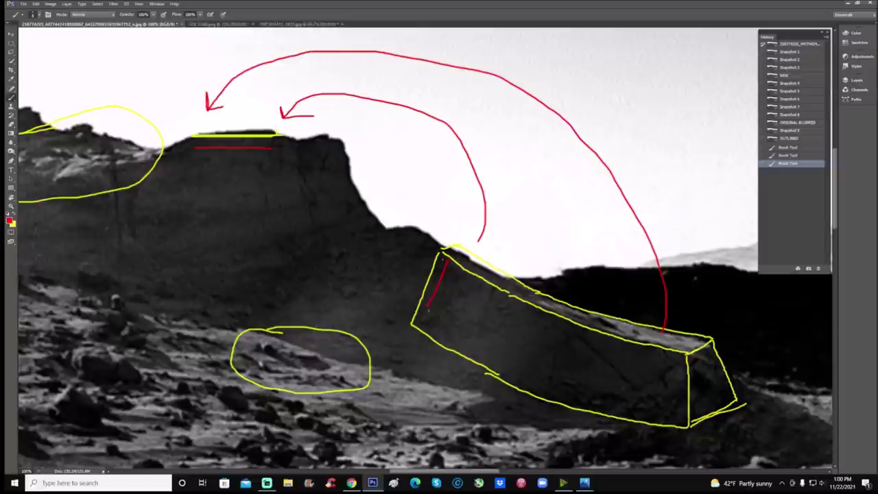
# - Restore the ORIGINAL BLURRED snapshot and examine the whole ridge, cliff and slope without markings
pyautogui.click(798, 122)
pyautogui.hotkey('ctrl', '-')
pyautogui.hotkey('ctrl', '-')
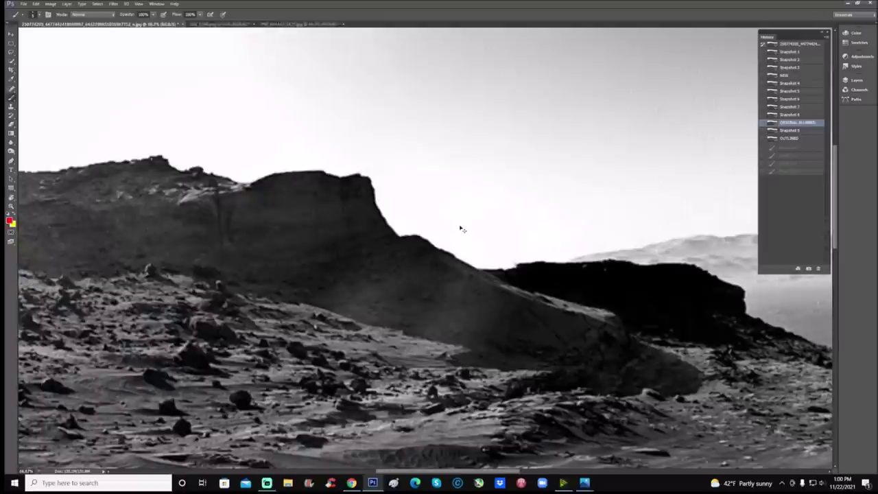
pyautogui.moveTo(419, 472); pyautogui.dragTo(387, 470)
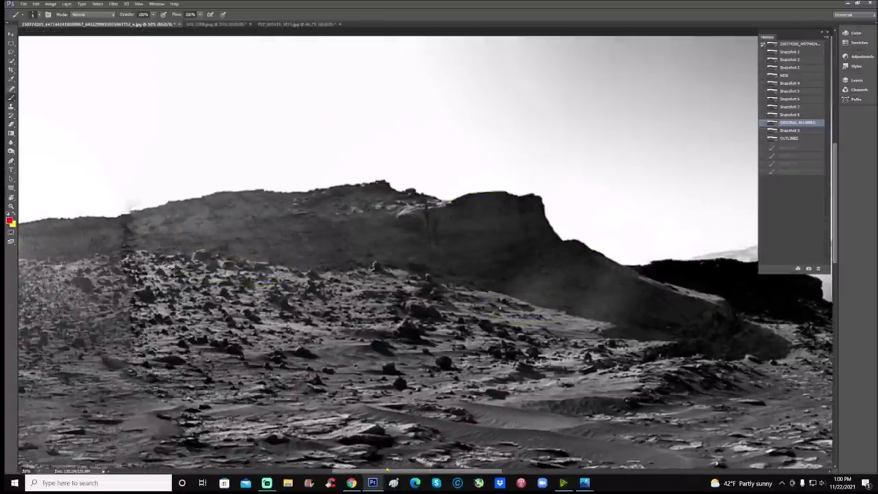
# - Restore Snapshot 8 and circle the boulder cluster at the foot of the slope in yellow
pyautogui.click(798, 114)
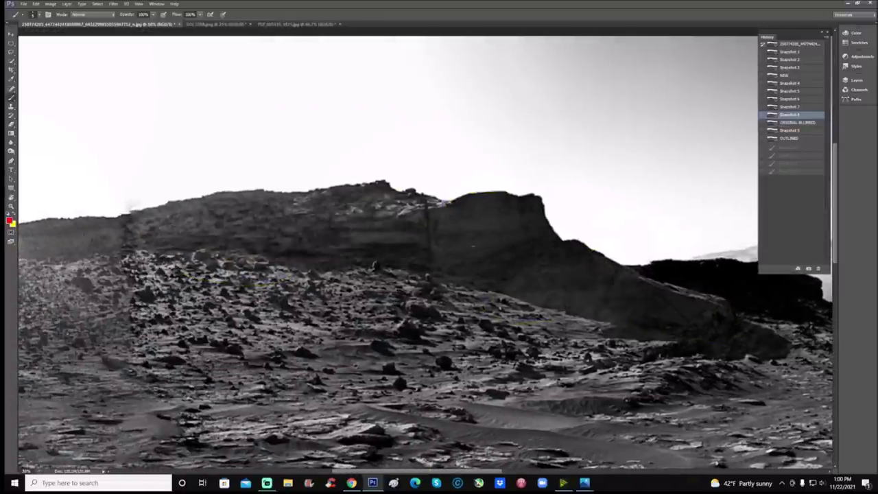
pyautogui.press('z')
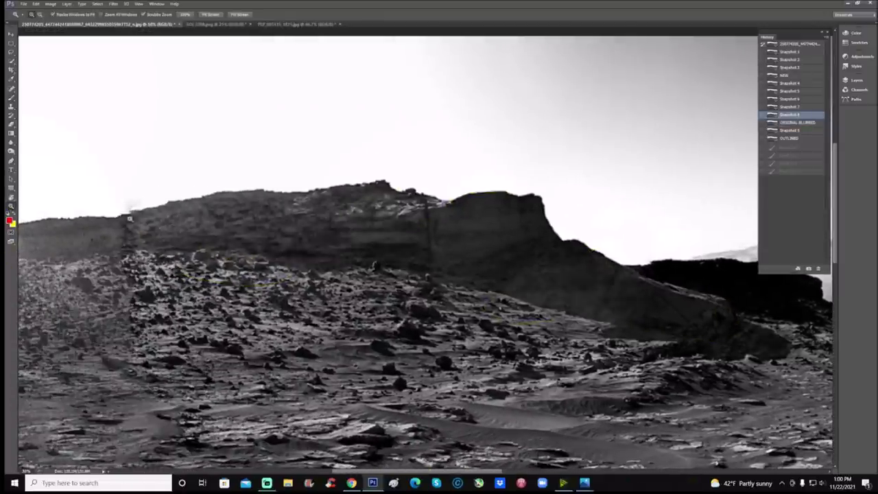
pyautogui.moveTo(152, 218); pyautogui.dragTo(311, 281)
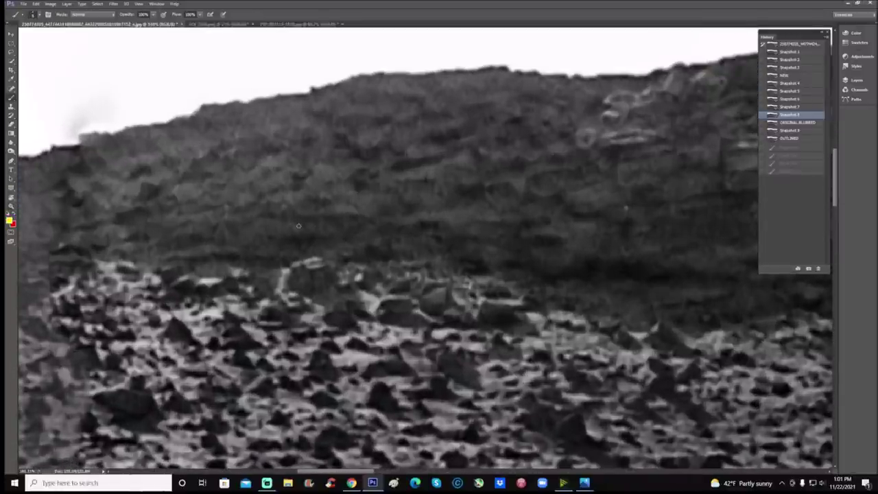
pyautogui.moveTo(298, 226)
pyautogui.mouseDown()
pyautogui.moveTo(216, 299)
pyautogui.moveTo(501, 349)
pyautogui.moveTo(460, 245)
pyautogui.moveTo(298, 229)
pyautogui.mouseUp()
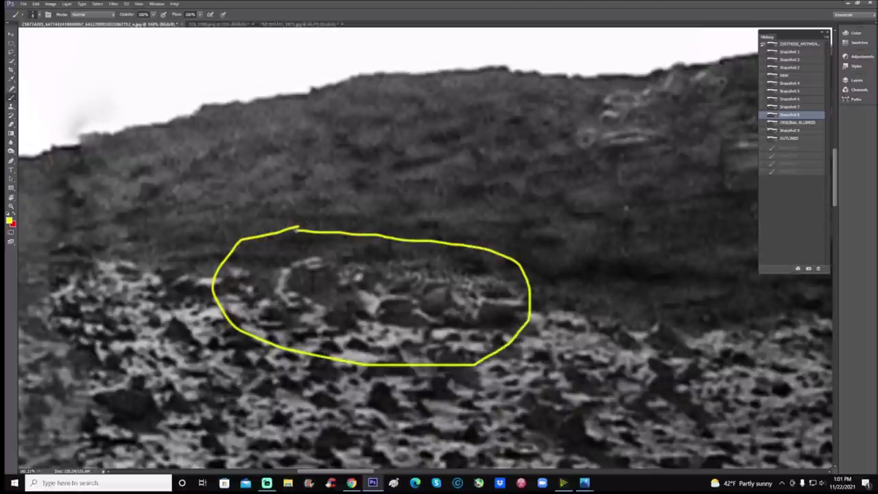
# - Circle in yellow the faint bright streaks below the ridge crest and point two yellow arrows at details inside the circle
pyautogui.moveTo(339, 471); pyautogui.dragTo(367, 472)
pyautogui.scroll(1, 410, 317)
pyautogui.scroll(3, 410, 318)
pyautogui.moveTo(284, 160)
pyautogui.mouseDown()
pyautogui.moveTo(299, 260)
pyautogui.moveTo(407, 219)
pyautogui.moveTo(459, 149)
pyautogui.moveTo(316, 145)
pyautogui.moveTo(262, 165)
pyautogui.mouseUp()
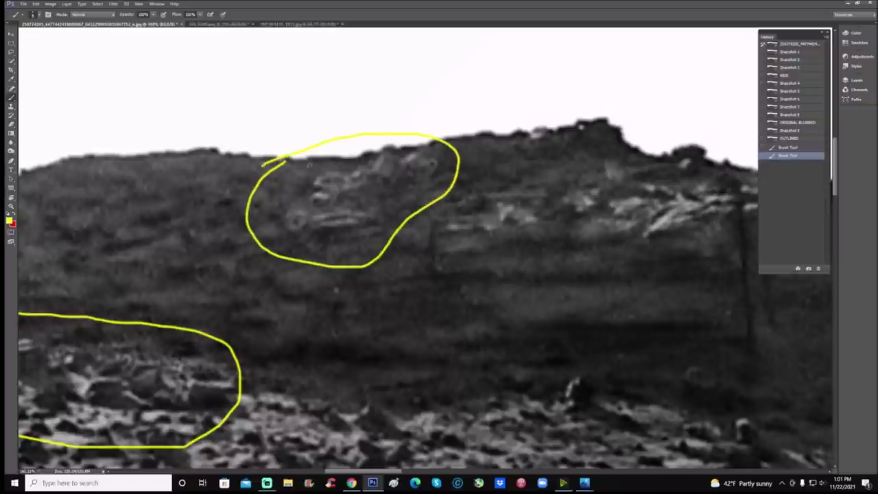
pyautogui.moveTo(325, 161)
pyautogui.mouseDown()
pyautogui.moveTo(377, 159)
pyautogui.moveTo(354, 173)
pyautogui.mouseUp()
pyautogui.moveTo(306, 251)
pyautogui.mouseDown()
pyautogui.moveTo(304, 234)
pyautogui.moveTo(298, 244)
pyautogui.moveTo(312, 244)
pyautogui.mouseUp()
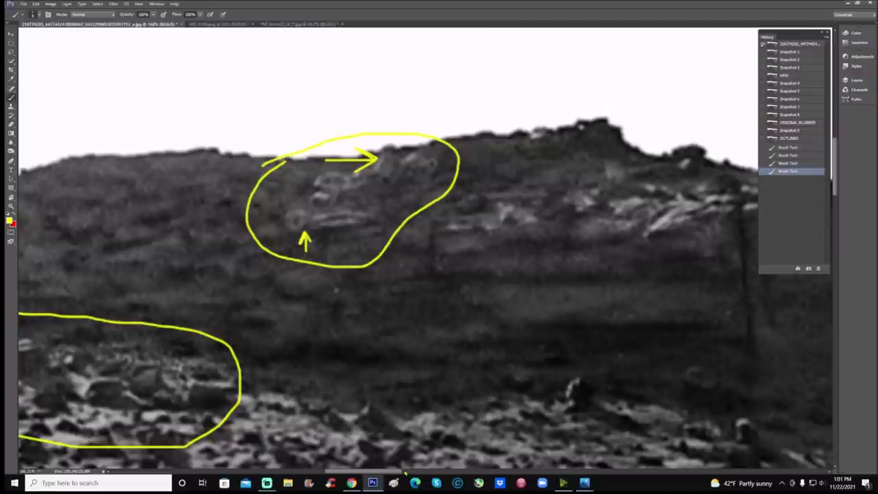
# - Point a yellow arrow at the bright streaks beside the cliff and circle the adjacent bright patch in yellow
pyautogui.moveTo(395, 472); pyautogui.dragTo(423, 472)
pyautogui.scroll(3, 435, 386)
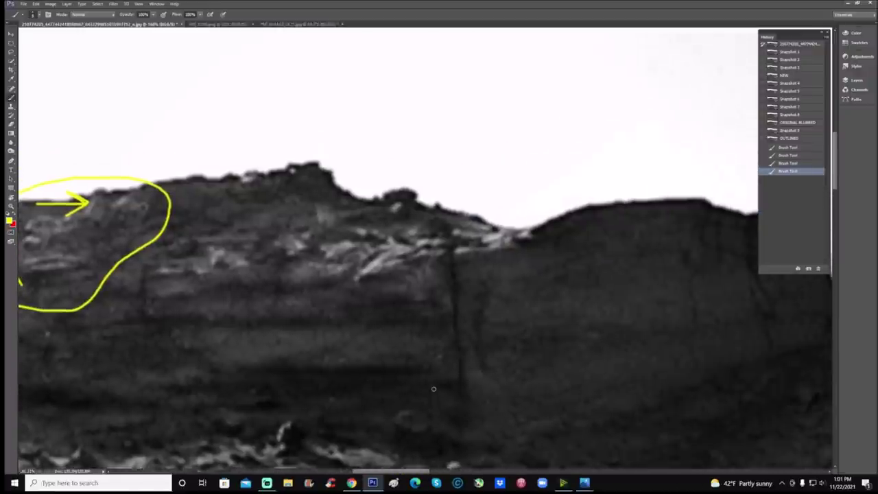
pyautogui.moveTo(391, 316); pyautogui.dragTo(395, 316)
pyautogui.moveTo(340, 266)
pyautogui.mouseDown()
pyautogui.moveTo(312, 300)
pyautogui.moveTo(366, 295)
pyautogui.moveTo(337, 267)
pyautogui.mouseUp()
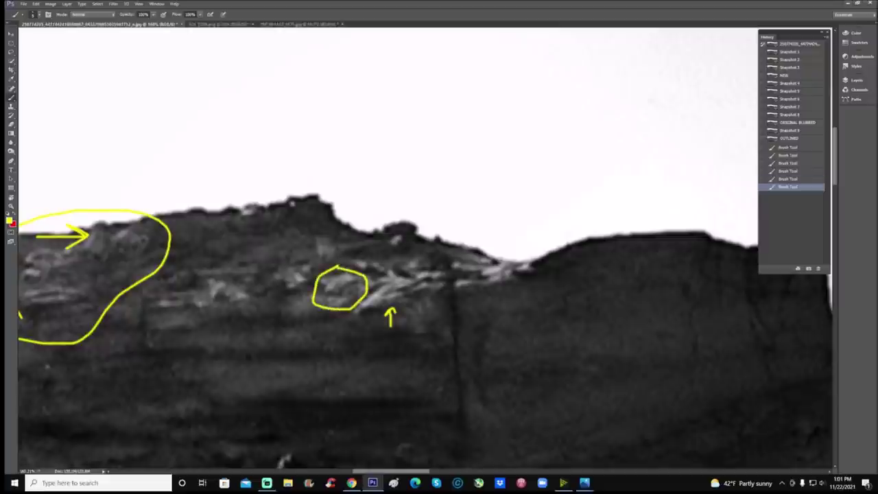
# - Mark the small bright spot on the ridge crest with a yellow circle and arrow, and loop the bright outcrop beside the cliff top
pyautogui.moveTo(235, 195)
pyautogui.mouseDown()
pyautogui.moveTo(257, 234)
pyautogui.moveTo(271, 194)
pyautogui.moveTo(231, 196)
pyautogui.mouseUp()
pyautogui.moveTo(197, 238)
pyautogui.mouseDown()
pyautogui.moveTo(243, 218)
pyautogui.moveTo(233, 228)
pyautogui.mouseUp()
pyautogui.moveTo(305, 225); pyautogui.dragTo(279, 218)
pyautogui.moveTo(484, 250); pyautogui.dragTo(384, 242)
pyautogui.moveTo(486, 249)
pyautogui.mouseDown()
pyautogui.moveTo(538, 251)
pyautogui.moveTo(480, 314)
pyautogui.moveTo(427, 326)
pyautogui.mouseUp()
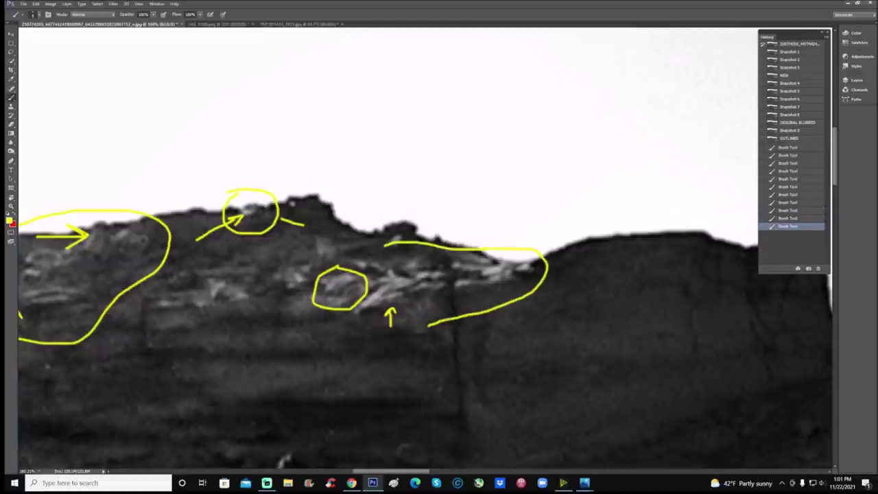
# - In the colour panorama SOL 3288.png, circle the sunlit rocks inside the existing yellow loop beside the cliff top
pyautogui.click(219, 24)
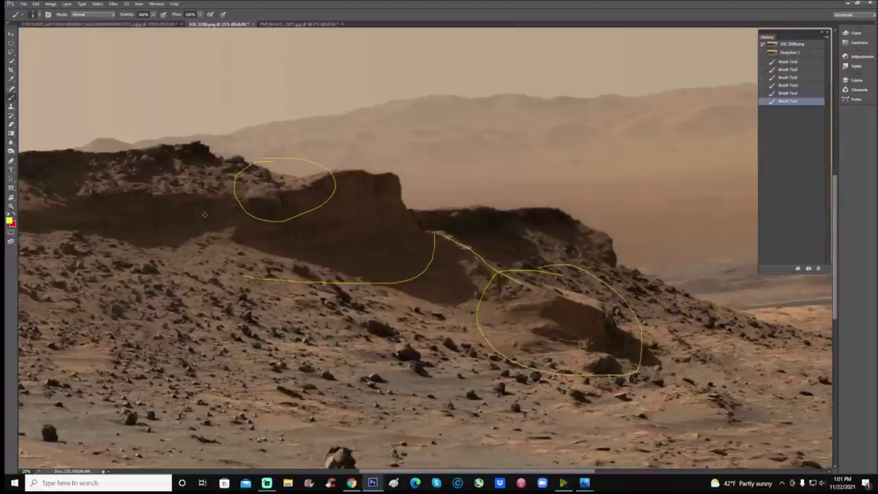
pyautogui.press('z')
pyautogui.moveTo(169, 180); pyautogui.dragTo(307, 300)
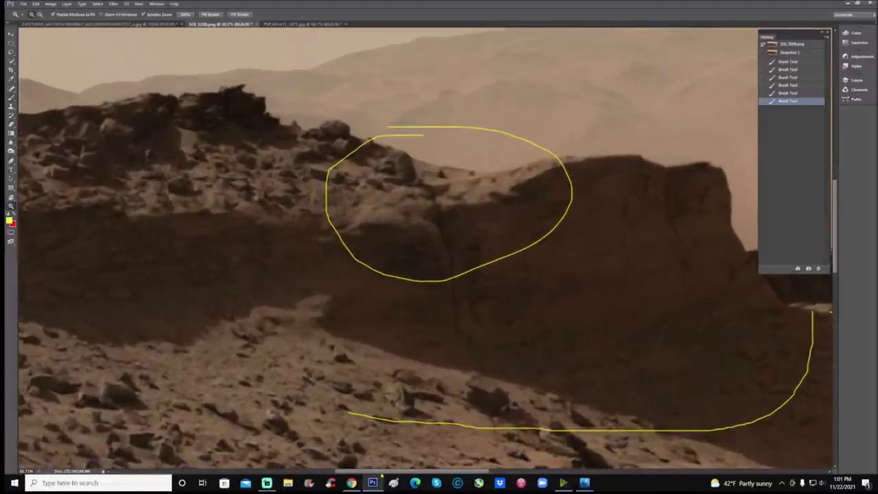
pyautogui.moveTo(381, 472); pyautogui.dragTo(395, 472)
pyautogui.moveTo(376, 213); pyautogui.dragTo(388, 193)
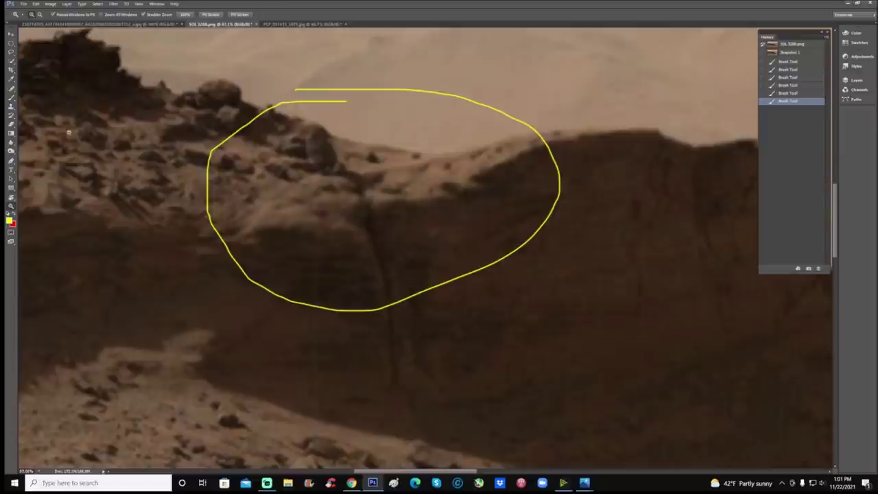
pyautogui.click(10, 97)
pyautogui.moveTo(297, 168)
pyautogui.mouseDown()
pyautogui.moveTo(346, 238)
pyautogui.moveTo(369, 158)
pyautogui.moveTo(305, 170)
pyautogui.mouseUp()
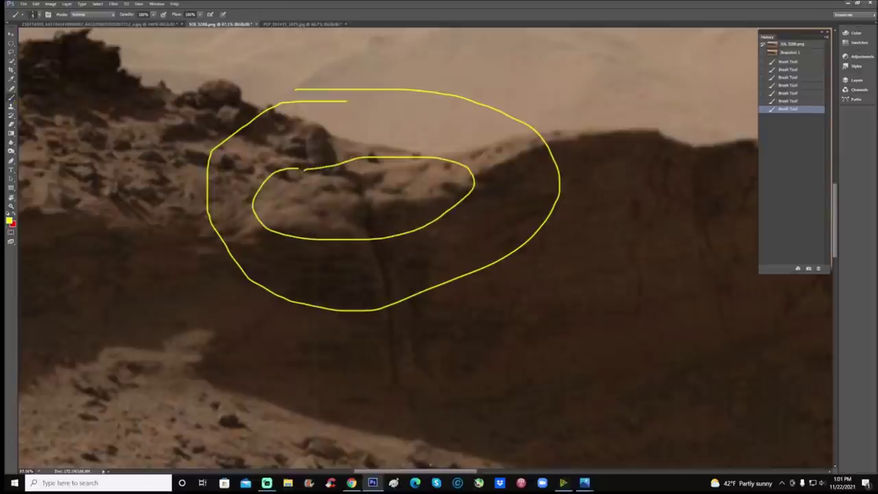
# - In the colour panorama, circle in yellow the two dark rock clusters on the sunlit slope just below the cliff's shadow
pyautogui.scroll(-4, 533, 352)
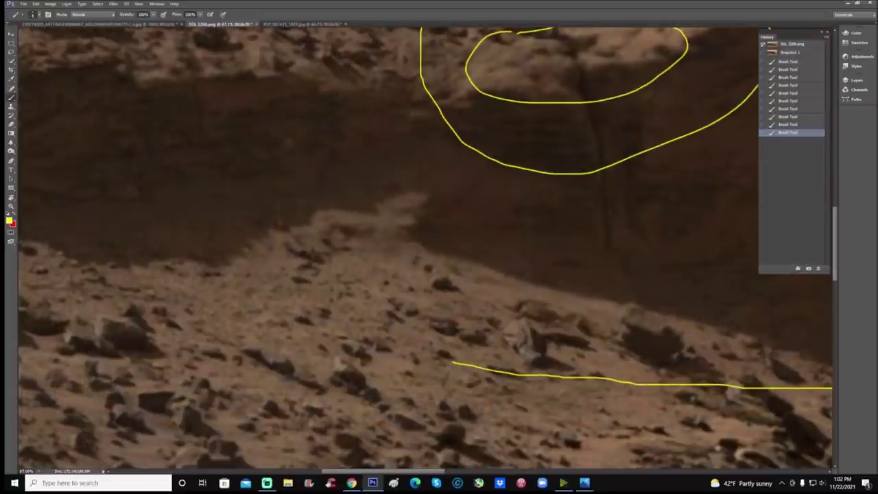
pyautogui.moveTo(510, 296)
pyautogui.mouseDown()
pyautogui.moveTo(459, 352)
pyautogui.moveTo(466, 300)
pyautogui.mouseUp()
pyautogui.moveTo(639, 286)
pyautogui.mouseDown()
pyautogui.moveTo(616, 286)
pyautogui.moveTo(692, 289)
pyautogui.moveTo(595, 281)
pyautogui.mouseUp()
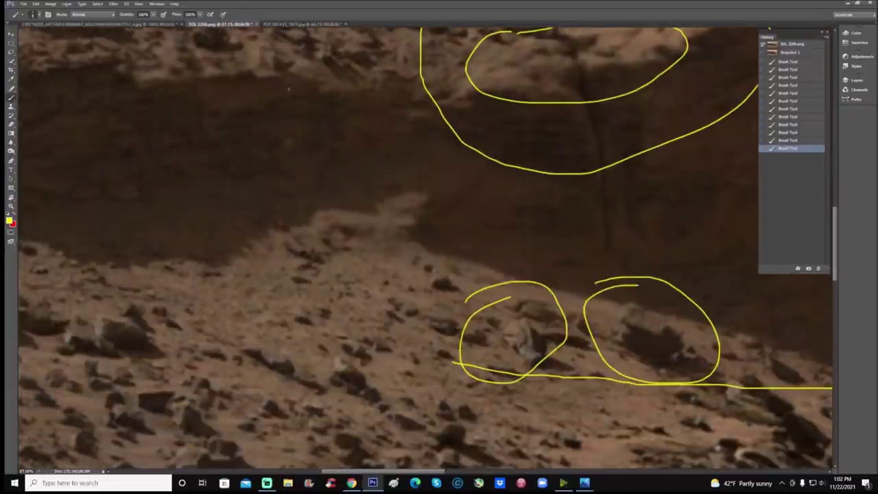
# - Switch to the greyscale image and circle in yellow the rock cluster on the slope's shadow edge below the cliff
pyautogui.click(149, 24)
pyautogui.scroll(-2, 327, 446)
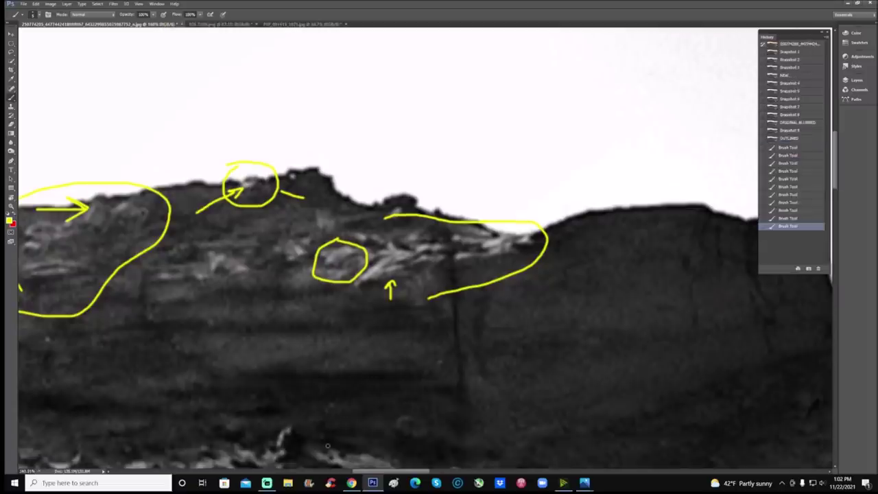
pyautogui.moveTo(374, 472); pyautogui.dragTo(406, 473)
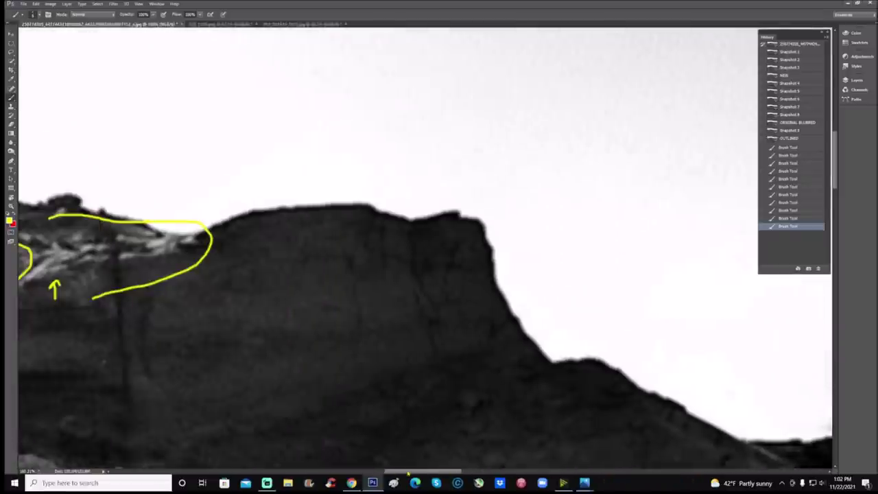
pyautogui.scroll(-3, 456, 347)
pyautogui.scroll(-4, 455, 344)
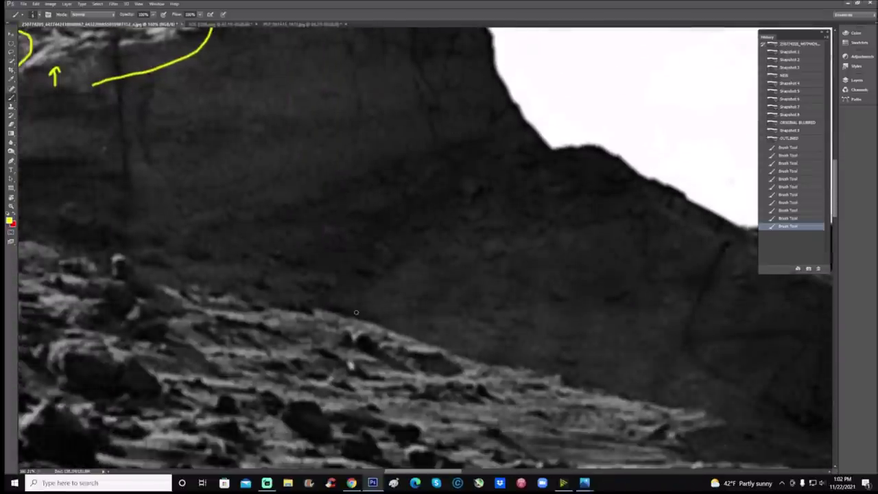
pyautogui.moveTo(356, 312)
pyautogui.mouseDown()
pyautogui.moveTo(310, 318)
pyautogui.moveTo(483, 348)
pyautogui.moveTo(356, 309)
pyautogui.mouseUp()
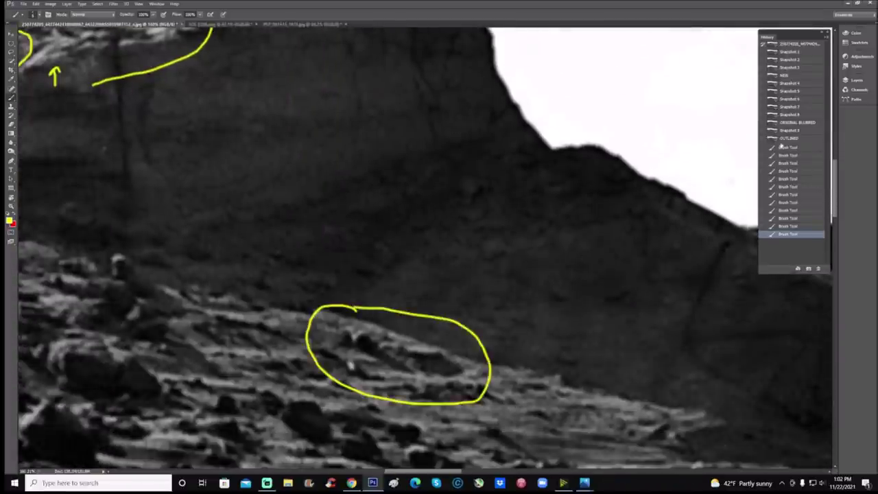
# - Restore the OUTLINED snapshot, trace the rock tops inside the slope loop and circle the small upright rock at the shadow edge in yellow
pyautogui.click(789, 138)
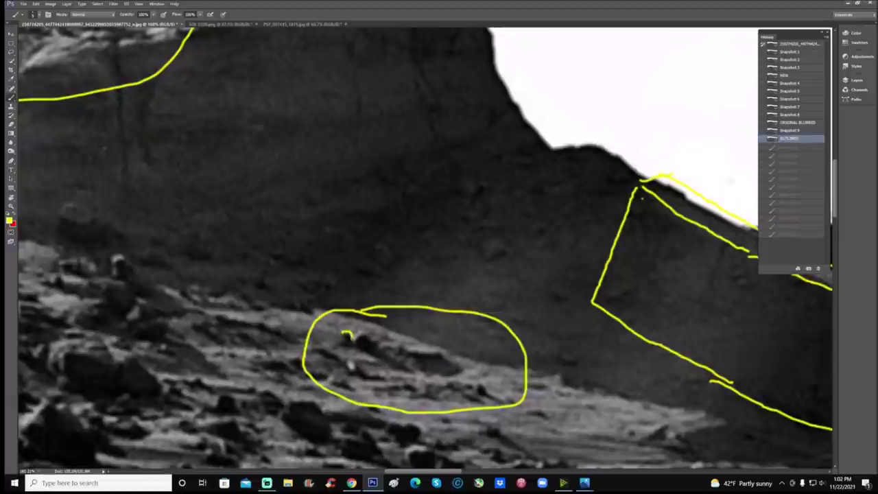
pyautogui.moveTo(359, 334)
pyautogui.mouseDown()
pyautogui.moveTo(377, 335)
pyautogui.moveTo(396, 352)
pyautogui.moveTo(431, 353)
pyautogui.mouseUp()
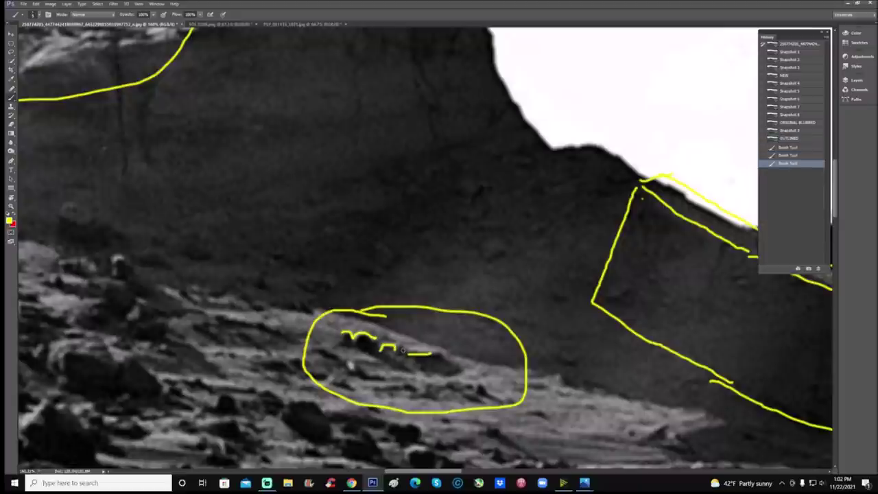
pyautogui.scroll(-1, 430, 354)
pyautogui.hscroll(-5, 350, 337)
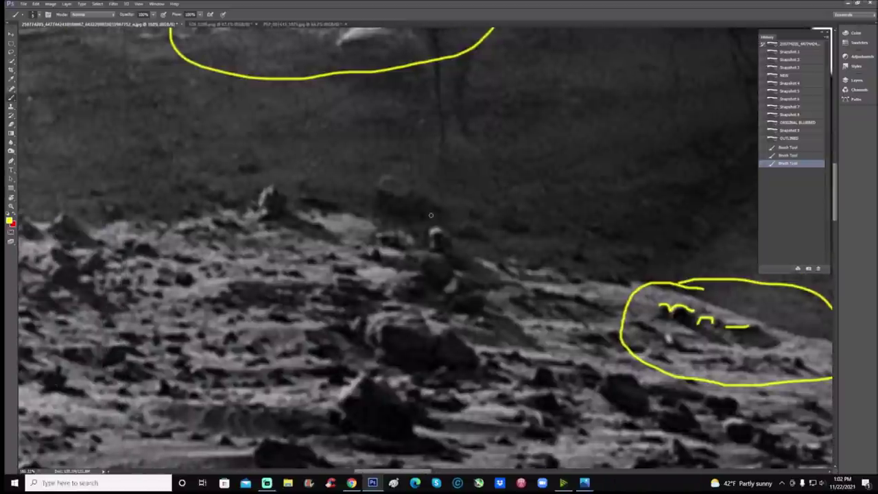
pyautogui.moveTo(431, 216)
pyautogui.mouseDown()
pyautogui.moveTo(415, 228)
pyautogui.moveTo(456, 254)
pyautogui.moveTo(418, 215)
pyautogui.mouseUp()
# - Draw a wavy vertical yellow line from the ridge downward along the boundary between the sharp dark terrain and the softer grey terrain
pyautogui.scroll(-2, 436, 354)
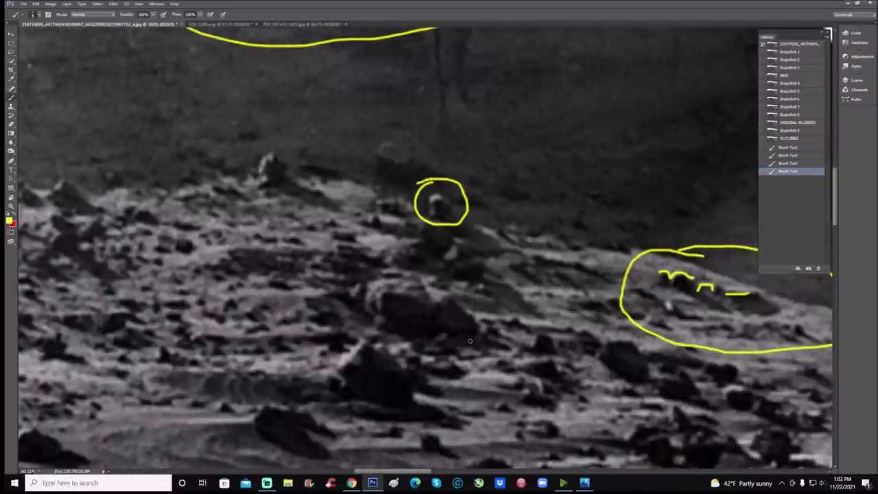
pyautogui.hscroll(-4, 375, 470)
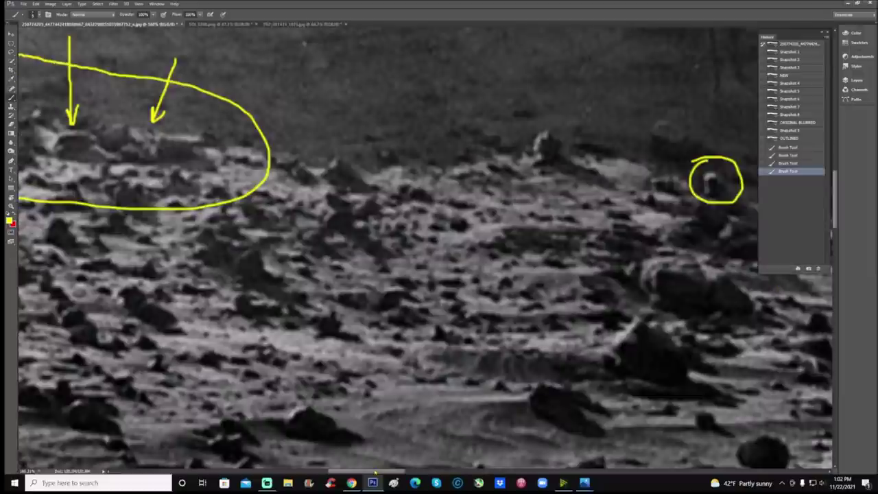
pyautogui.moveTo(375, 471); pyautogui.dragTo(368, 472)
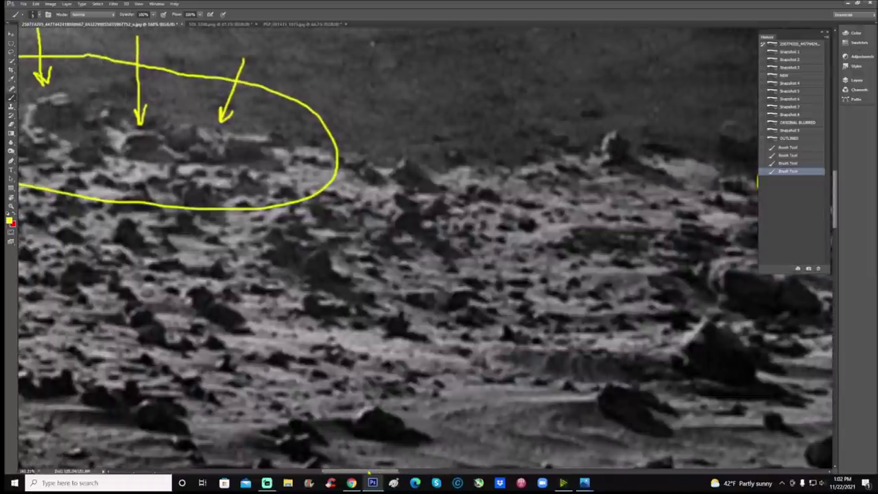
pyautogui.scroll(3, 462, 281)
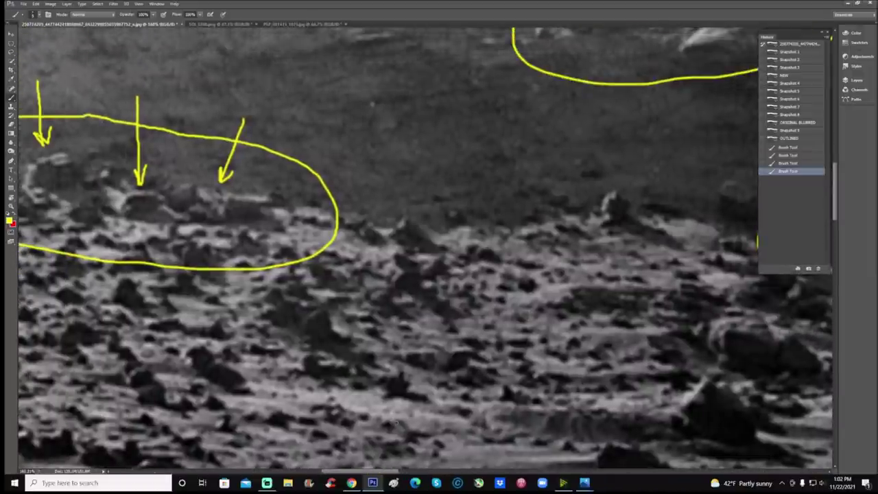
pyautogui.moveTo(384, 473); pyautogui.dragTo(358, 472)
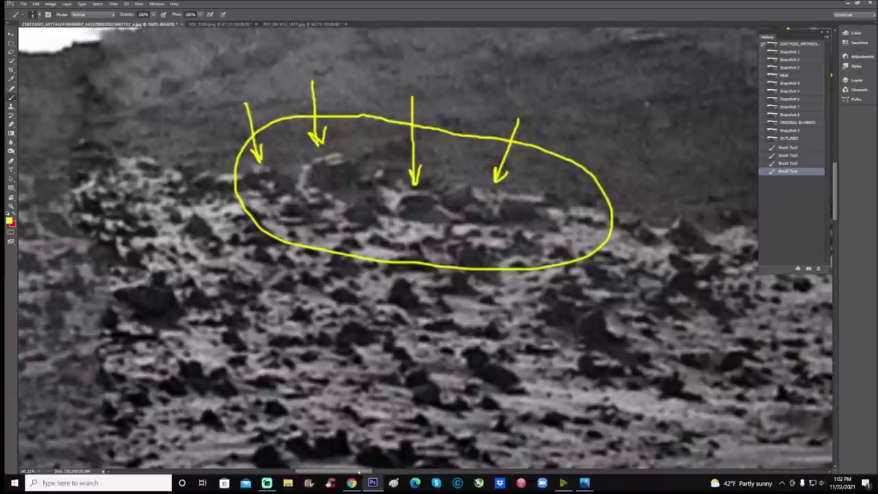
pyautogui.scroll(2, 355, 334)
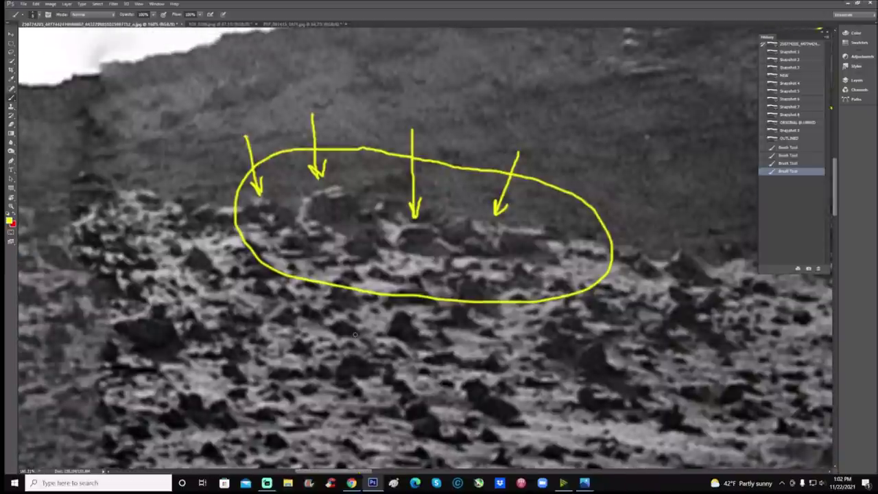
pyautogui.moveTo(349, 473); pyautogui.dragTo(308, 472)
pyautogui.moveTo(503, 91)
pyautogui.mouseDown()
pyautogui.moveTo(499, 173)
pyautogui.moveTo(526, 355)
pyautogui.moveTo(525, 420)
pyautogui.mouseUp()
# - Circle in yellow the faint bright streaks on the hillside just below the ridge crest
pyautogui.scroll(-2, 526, 412)
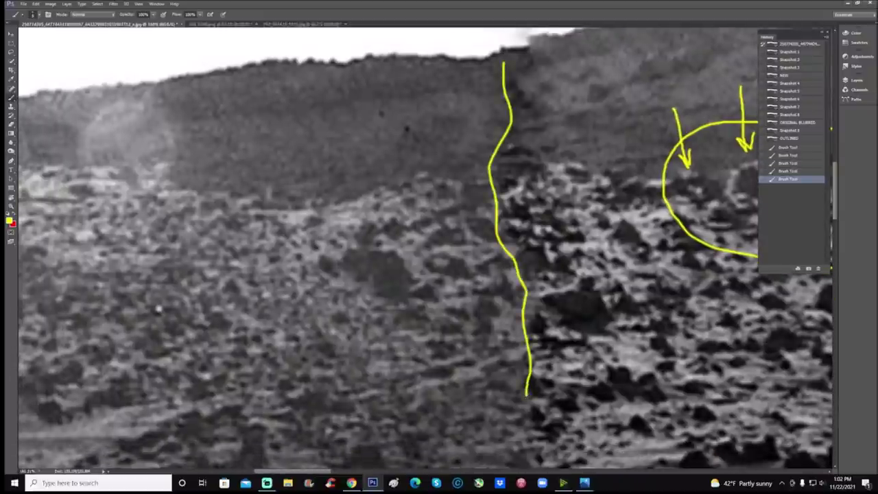
pyautogui.moveTo(325, 473); pyautogui.dragTo(254, 469)
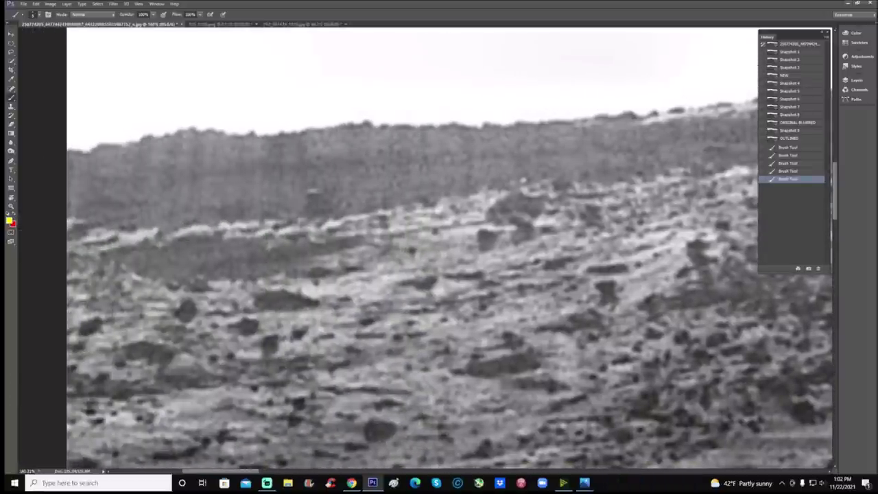
pyautogui.scroll(-3, 254, 469)
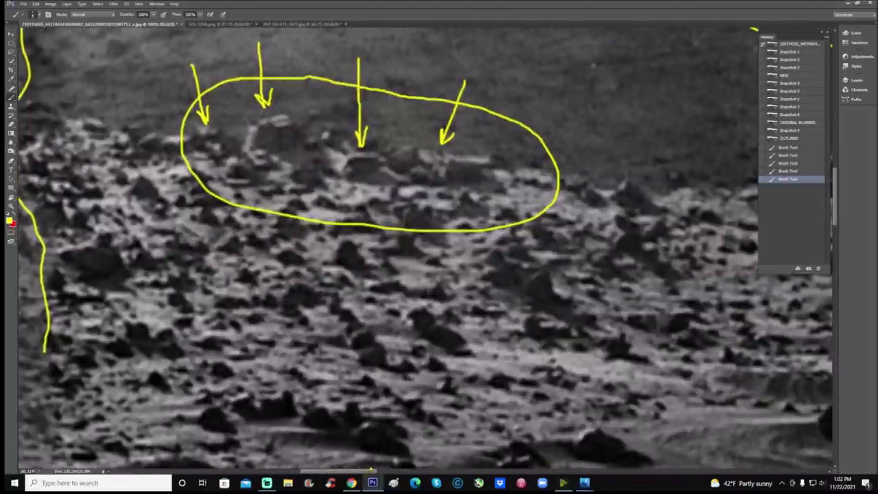
pyautogui.moveTo(370, 470); pyautogui.dragTo(342, 472)
pyautogui.scroll(3, 381, 464)
pyautogui.scroll(2, 343, 464)
pyautogui.scroll(1, 528, 206)
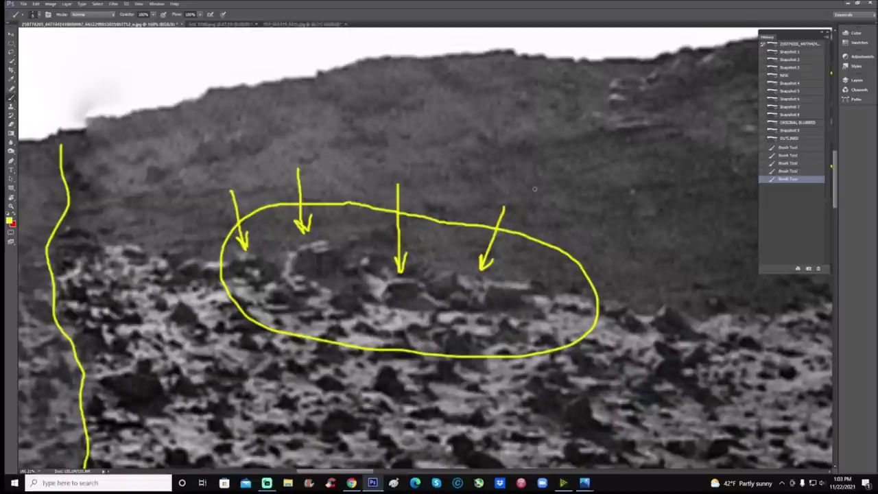
pyautogui.scroll(4, 534, 189)
pyautogui.moveTo(618, 96)
pyautogui.mouseDown()
pyautogui.moveTo(754, 173)
pyautogui.moveTo(555, 109)
pyautogui.mouseUp()
# - Inside the existing loop beside the cliff top, outline the bright outcrop in yellow and trace its small details
pyautogui.moveTo(341, 470); pyautogui.dragTo(394, 474)
pyautogui.scroll(4, 438, 220)
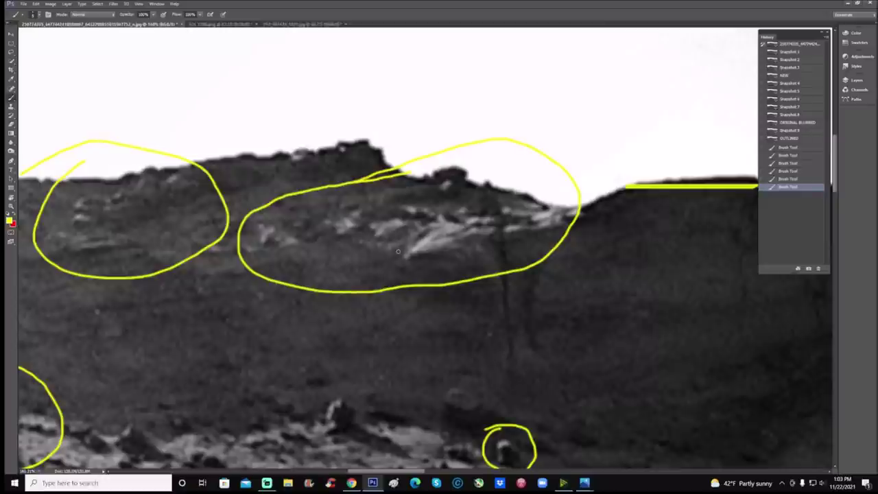
pyautogui.moveTo(388, 207)
pyautogui.mouseDown()
pyautogui.moveTo(349, 218)
pyautogui.moveTo(383, 253)
pyautogui.moveTo(403, 251)
pyautogui.moveTo(425, 202)
pyautogui.moveTo(473, 228)
pyautogui.moveTo(417, 271)
pyautogui.moveTo(396, 254)
pyautogui.moveTo(425, 233)
pyautogui.moveTo(403, 223)
pyautogui.moveTo(416, 227)
pyautogui.moveTo(385, 239)
pyautogui.moveTo(390, 220)
pyautogui.mouseUp()
pyautogui.moveTo(390, 220); pyautogui.dragTo(400, 221)
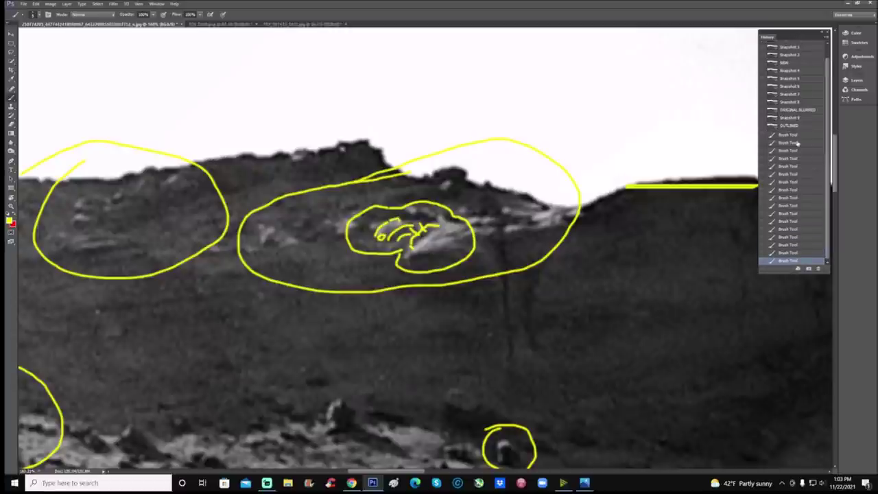
# - Restore Snapshot 8 and circle in yellow the rocky patch beside the upright boulder at the slope's shadow edge
pyautogui.click(795, 101)
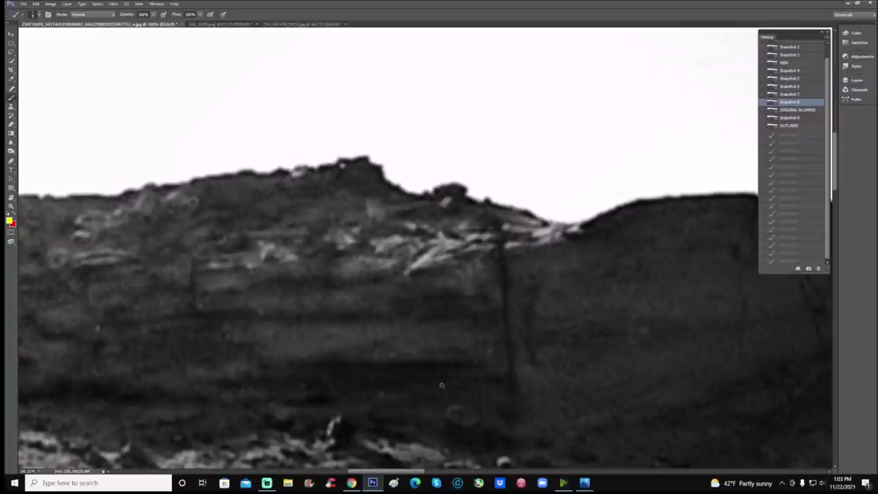
pyautogui.scroll(-2, 428, 425)
pyautogui.moveTo(390, 350)
pyautogui.mouseDown()
pyautogui.moveTo(327, 376)
pyautogui.moveTo(373, 333)
pyautogui.moveTo(332, 341)
pyautogui.mouseUp()
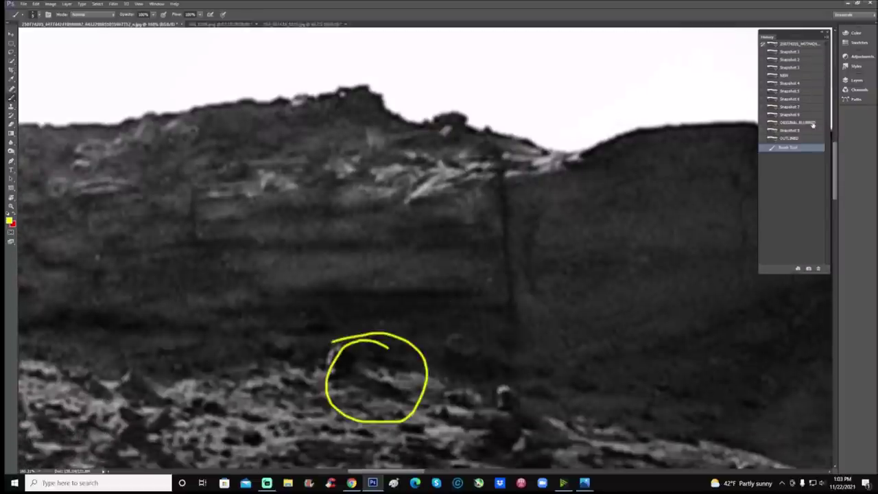
# - Restore the ORIGINAL BLURRED snapshot and circle in yellow the same bright patch and the small upright rock near it
pyautogui.click(812, 122)
pyautogui.moveTo(365, 345)
pyautogui.mouseDown()
pyautogui.moveTo(446, 407)
pyautogui.moveTo(364, 348)
pyautogui.mouseUp()
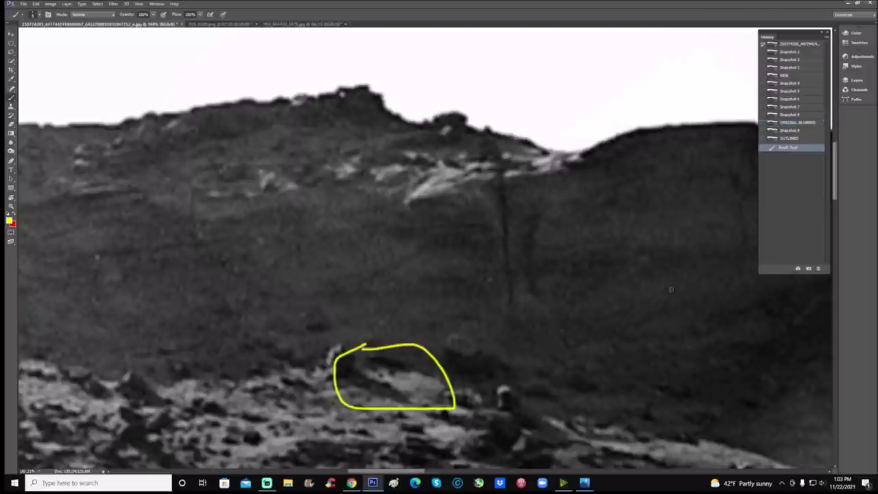
pyautogui.scroll(-1, 651, 293)
pyautogui.moveTo(501, 346)
pyautogui.mouseDown()
pyautogui.moveTo(473, 356)
pyautogui.moveTo(512, 347)
pyautogui.mouseUp()
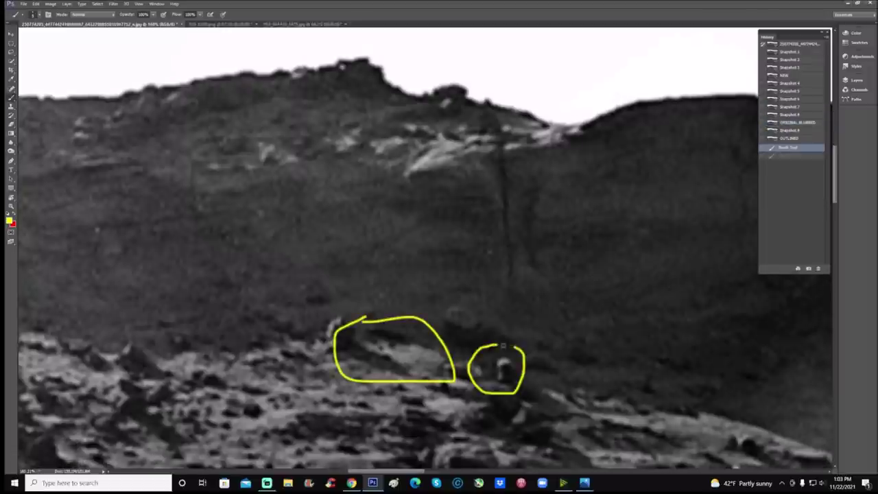
# - Alternate between Snapshot 8 and the ORIGINAL BLURRED snapshot to compare the hillside below the ridge, ending on Snapshot 8
pyautogui.scroll(2, 729, 159)
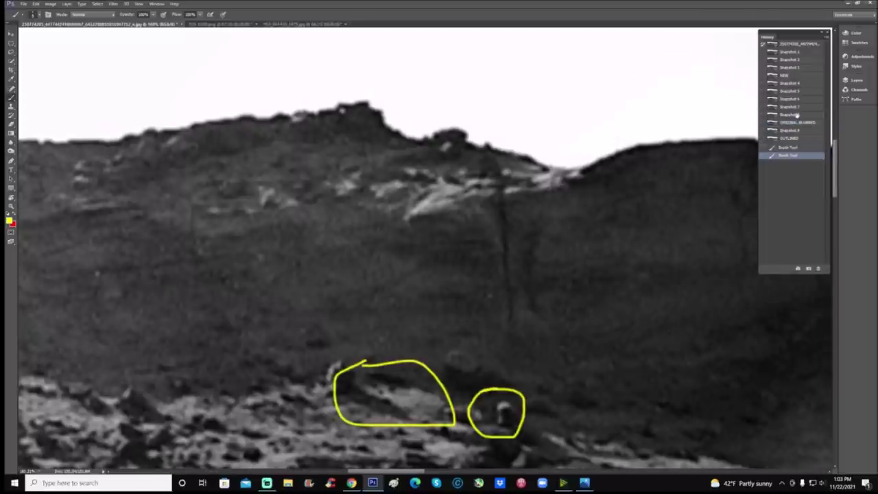
pyautogui.click(796, 115)
pyautogui.scroll(1, 541, 214)
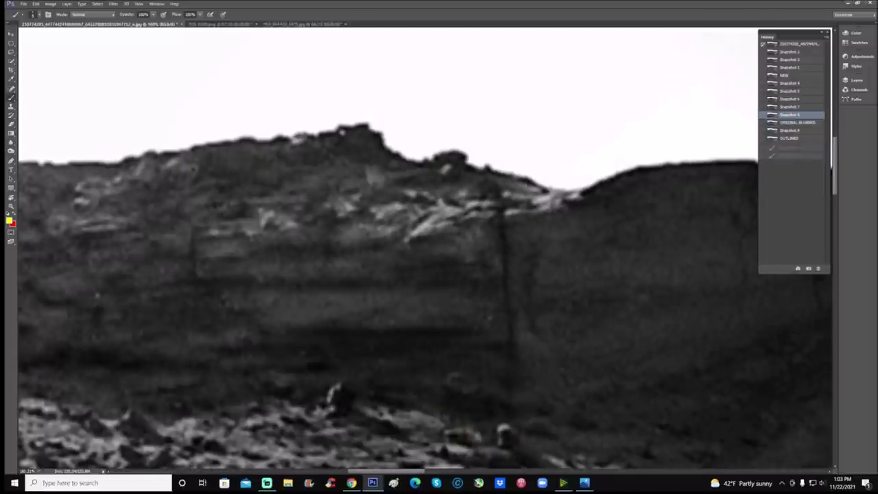
pyautogui.click(802, 122)
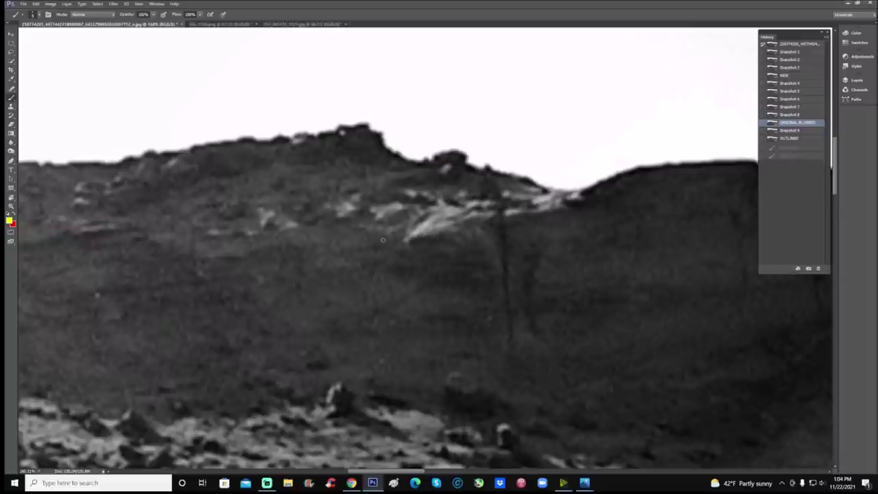
pyautogui.click(791, 116)
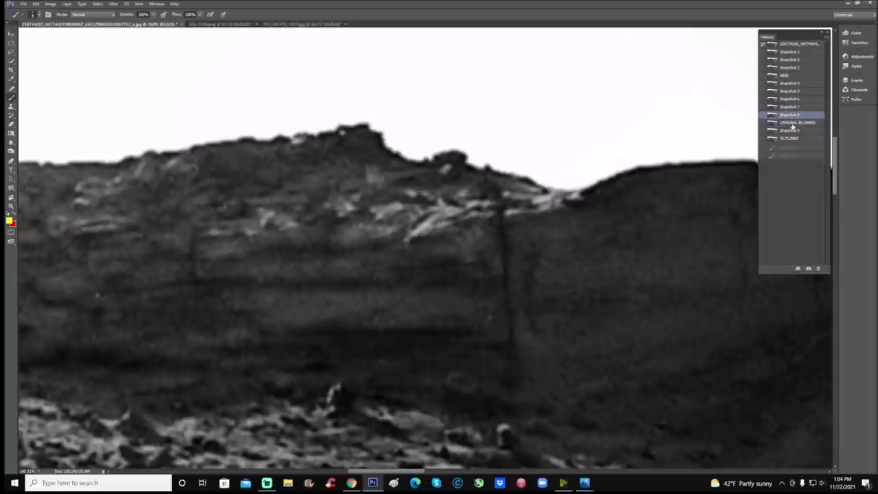
pyautogui.click(793, 122)
pyautogui.click(793, 116)
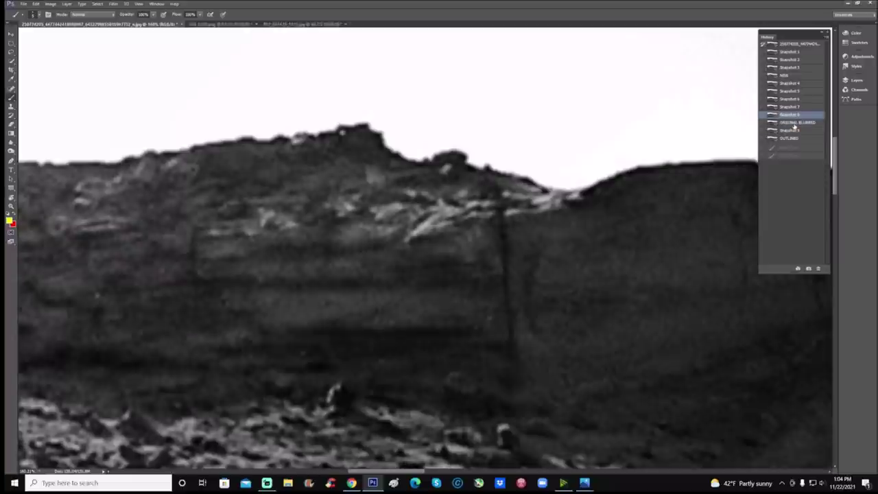
pyautogui.click(794, 123)
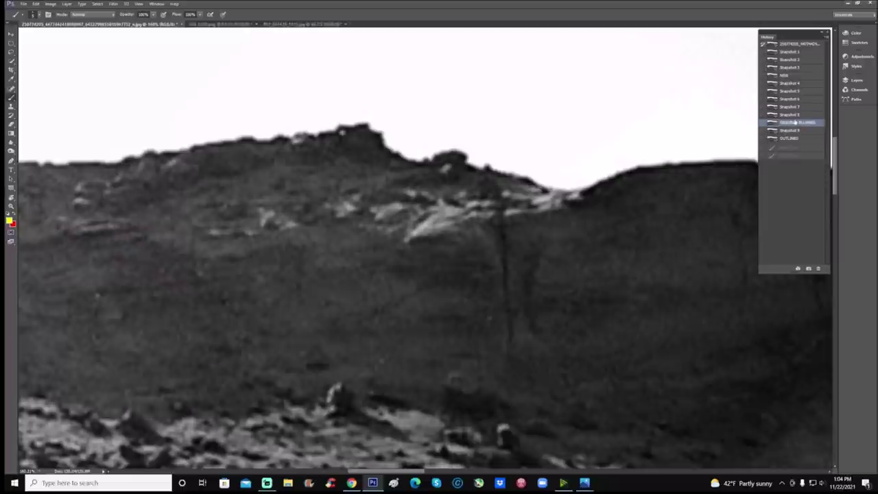
pyautogui.click(793, 115)
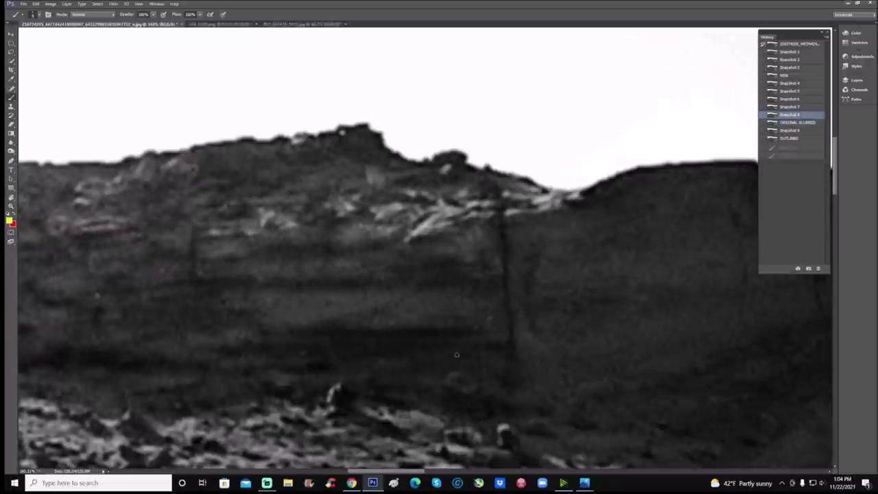
# - Switch the brush colour to red and bracket the descending ridge edge beyond the cliff with two consecutive red strokes
pyautogui.moveTo(404, 472); pyautogui.dragTo(456, 472)
pyautogui.moveTo(580, 457); pyautogui.dragTo(574, 331)
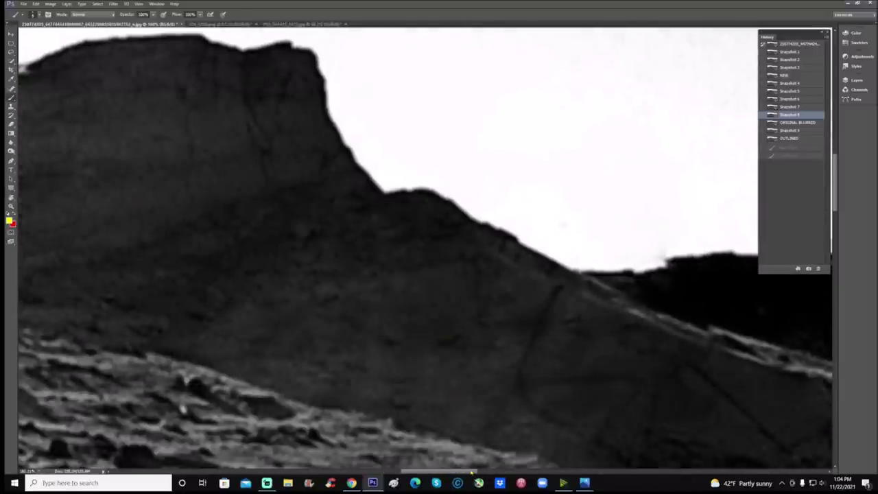
pyautogui.moveTo(471, 472); pyautogui.dragTo(492, 472)
pyautogui.scroll(2, 308, 351)
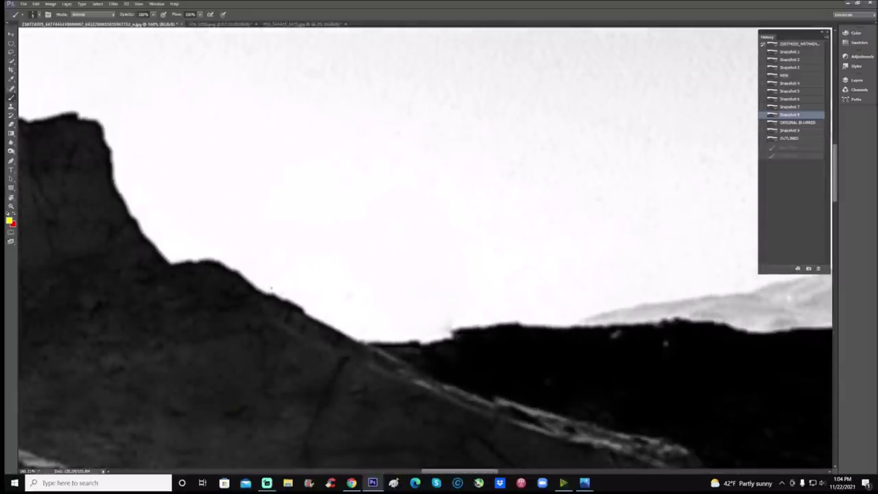
pyautogui.press('x')
pyautogui.moveTo(254, 288)
pyautogui.mouseDown()
pyautogui.moveTo(281, 283)
pyautogui.moveTo(442, 355)
pyautogui.moveTo(423, 391)
pyautogui.moveTo(534, 389)
pyautogui.moveTo(675, 429)
pyautogui.moveTo(693, 458)
pyautogui.mouseUp()
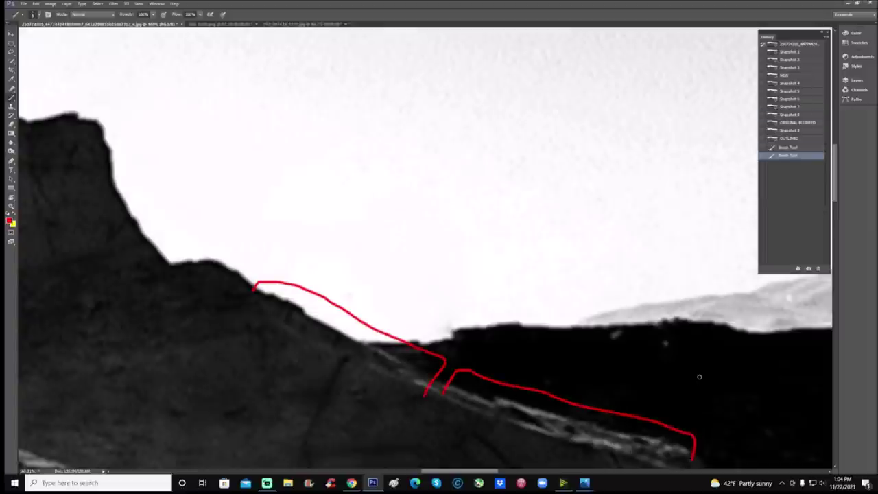
# - Draw a red arrow up the ridge edge inside the upper bracket and mark the small light patch below it with a red loop
pyautogui.scroll(-3, 640, 379)
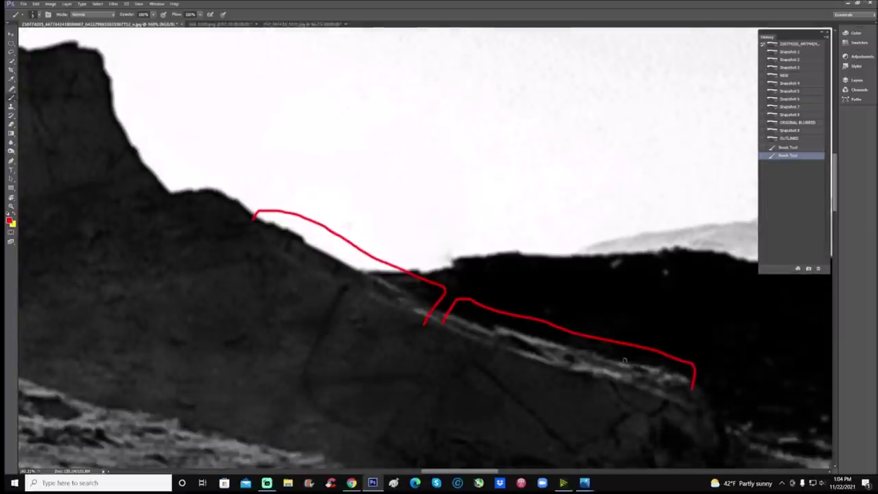
pyautogui.scroll(2, 374, 318)
pyautogui.moveTo(283, 303)
pyautogui.mouseDown()
pyautogui.moveTo(308, 293)
pyautogui.moveTo(351, 328)
pyautogui.mouseUp()
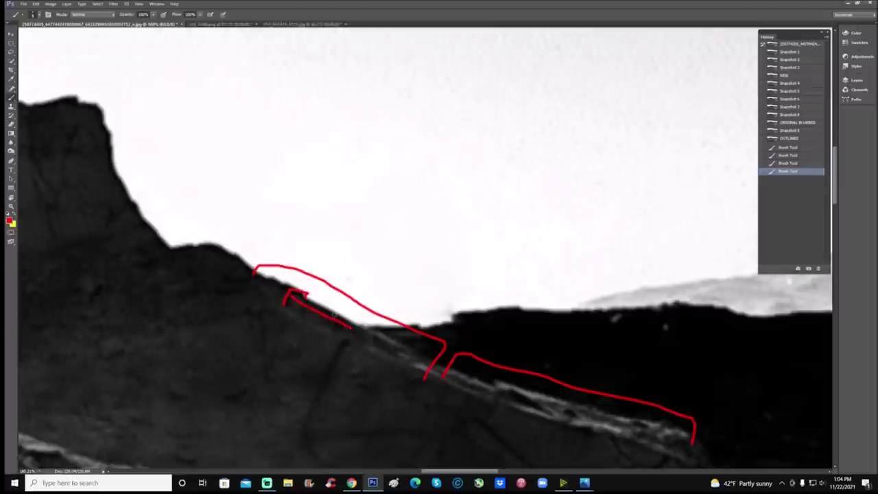
pyautogui.moveTo(298, 295)
pyautogui.mouseDown()
pyautogui.moveTo(401, 348)
pyautogui.moveTo(360, 336)
pyautogui.moveTo(381, 331)
pyautogui.moveTo(406, 348)
pyautogui.mouseUp()
# - Point a red downward arrow at the pale rock band under the lower bracket and circle the band's upper part in red
pyautogui.moveTo(650, 376)
pyautogui.mouseDown()
pyautogui.moveTo(650, 410)
pyautogui.moveTo(640, 414)
pyautogui.moveTo(646, 406)
pyautogui.mouseUp()
pyautogui.hotkey('ctrl', 'z')
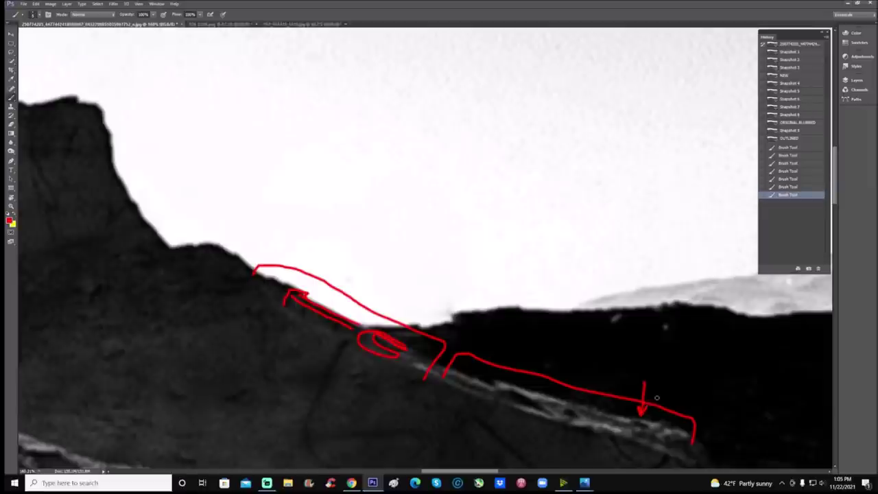
pyautogui.moveTo(525, 368)
pyautogui.mouseDown()
pyautogui.moveTo(478, 371)
pyautogui.moveTo(580, 422)
pyautogui.moveTo(542, 374)
pyautogui.mouseUp()
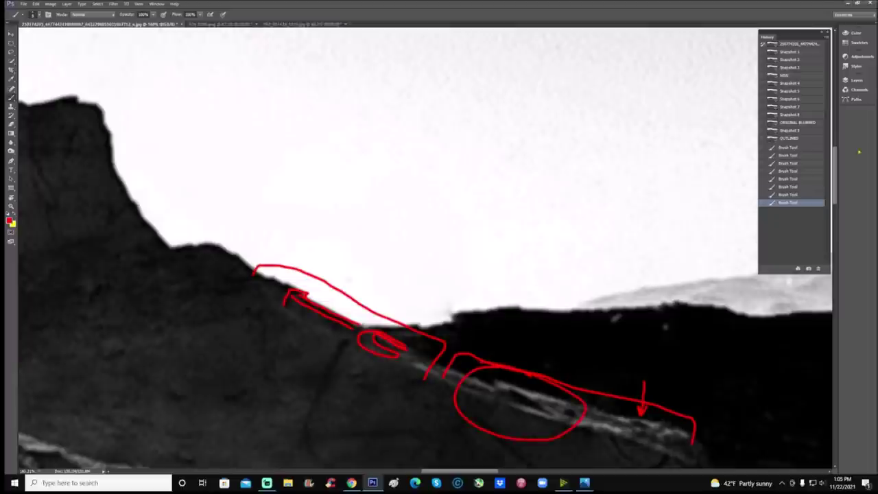
# - Restore Snapshot 8 and circle in red the cluster of rocks at the foot of the rounded hillside
pyautogui.click(816, 114)
pyautogui.scroll(-1, 546, 277)
pyautogui.moveTo(484, 466); pyautogui.dragTo(407, 472)
pyautogui.scroll(-2, 356, 342)
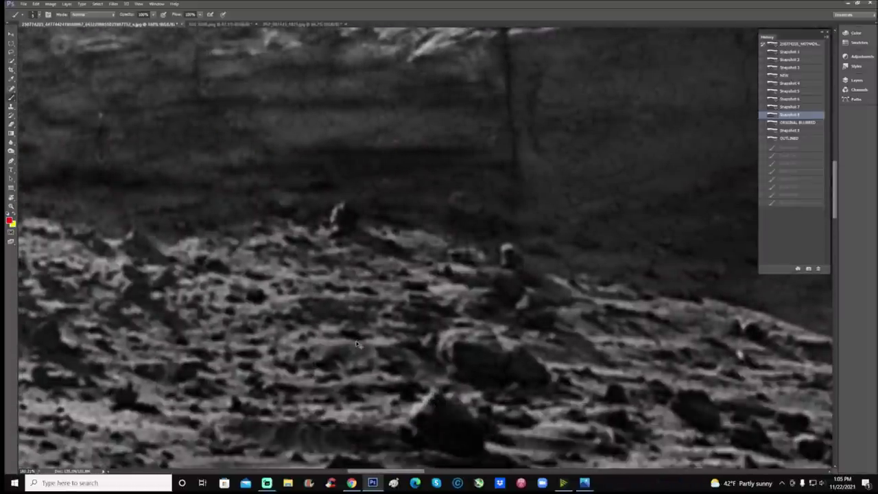
pyautogui.hotkey('ctrl', '-')
pyautogui.scroll(2, 451, 256)
pyautogui.scroll(2, 458, 255)
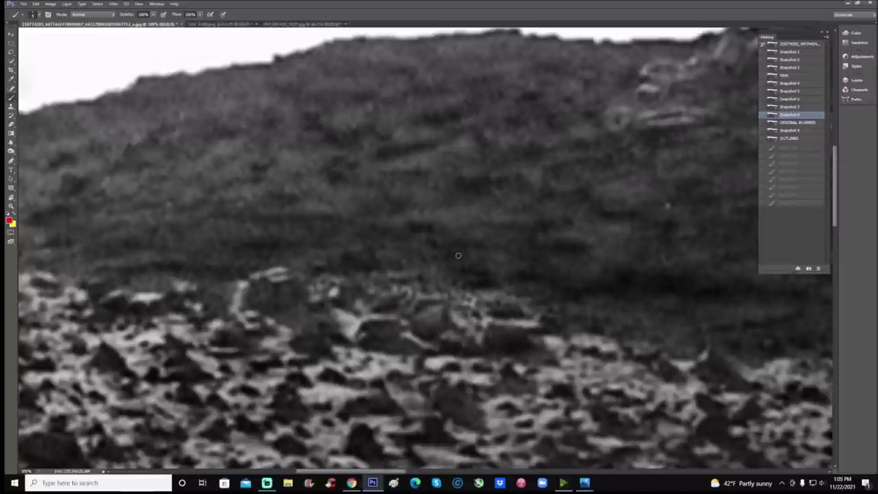
pyautogui.moveTo(305, 230)
pyautogui.mouseDown()
pyautogui.moveTo(210, 249)
pyautogui.moveTo(261, 235)
pyautogui.mouseUp()
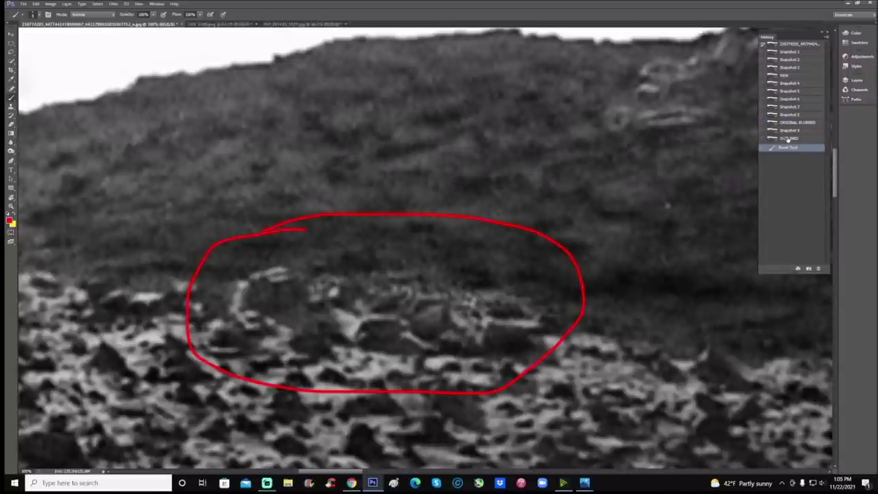
# - Restore the OUTLINED snapshot and examine the same rock cluster, marked with a yellow circle and four arrows, against the surrounding hillside
pyautogui.click(787, 139)
pyautogui.hotkey('ctrl', '-')
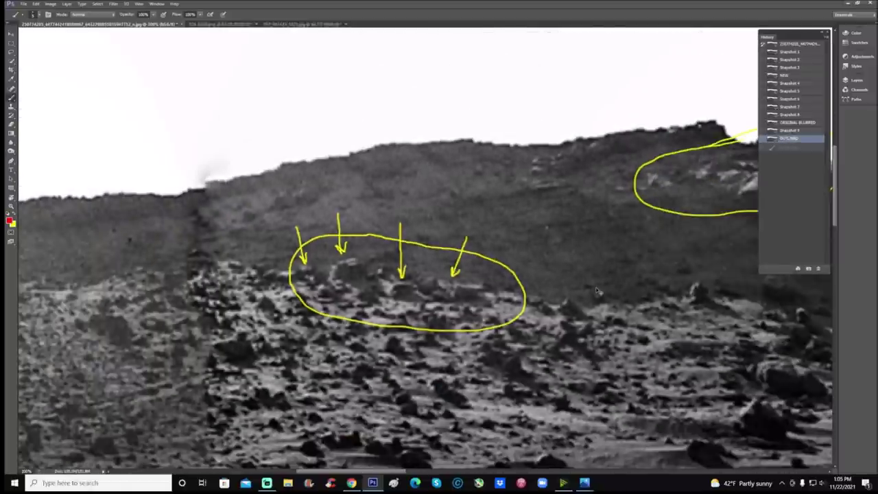
pyautogui.moveTo(396, 473); pyautogui.dragTo(422, 473)
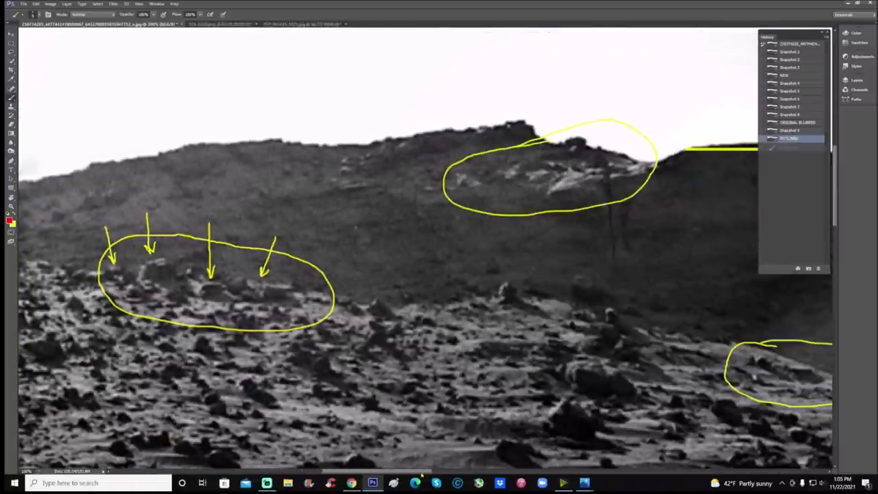
pyautogui.click(12, 207)
pyautogui.keyDown('alt'); pyautogui.click(314, 231); pyautogui.keyUp('alt')
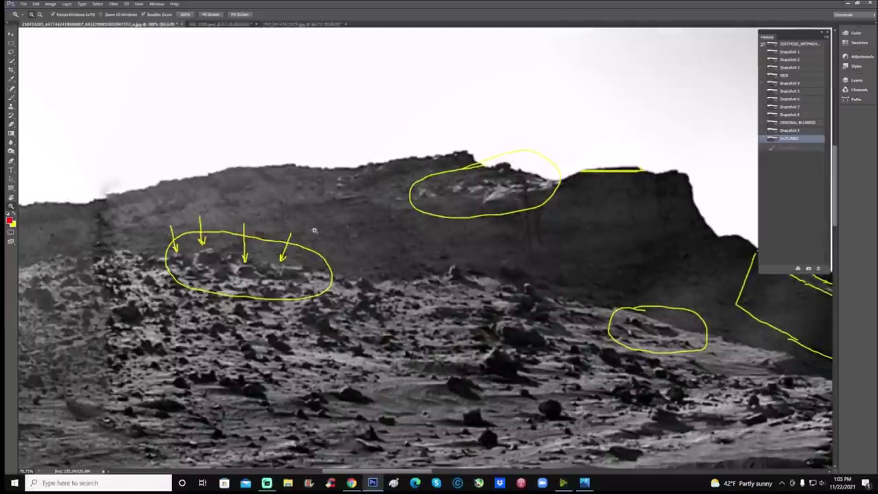
pyautogui.click(314, 231)
# - Restore Snapshot 8 and examine the unmarked terrain from the rock cluster along the hillside to the descending ridge beyond the cliff
pyautogui.click(803, 114)
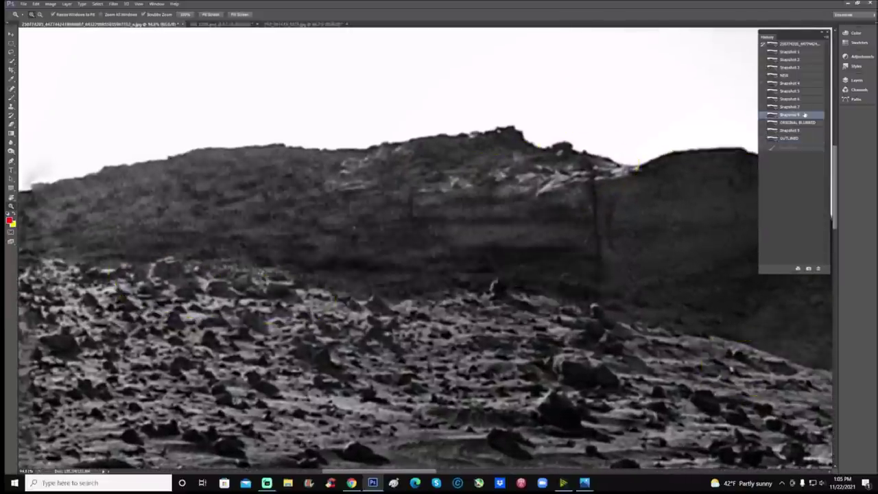
pyautogui.click(332, 169)
pyautogui.click(331, 169)
pyautogui.click(331, 170)
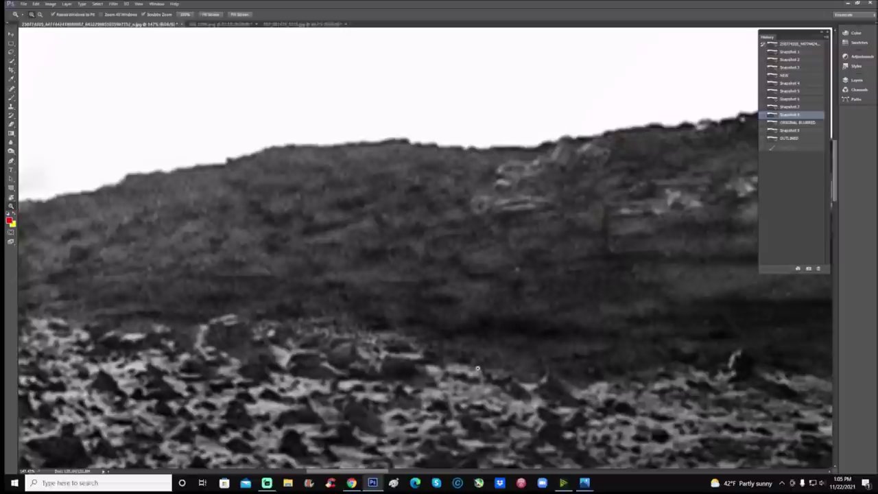
pyautogui.moveTo(388, 473); pyautogui.dragTo(431, 473)
pyautogui.moveTo(471, 267); pyautogui.dragTo(453, 284)
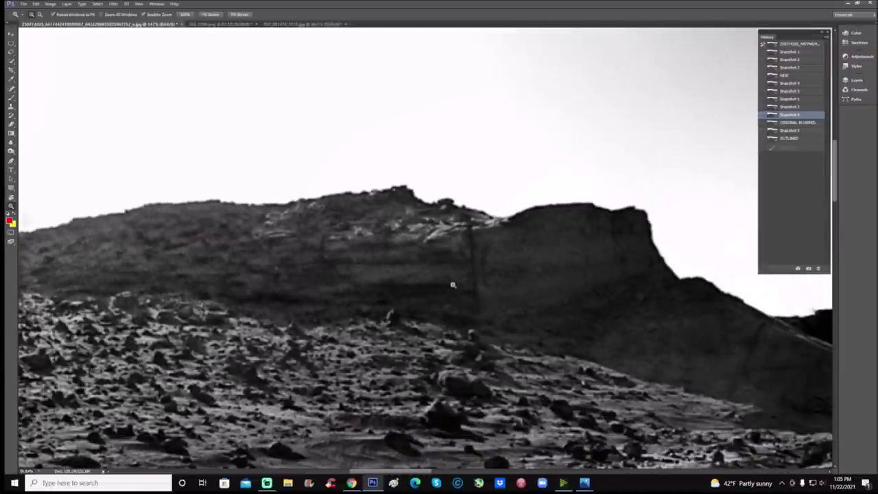
pyautogui.moveTo(437, 467); pyautogui.dragTo(463, 473)
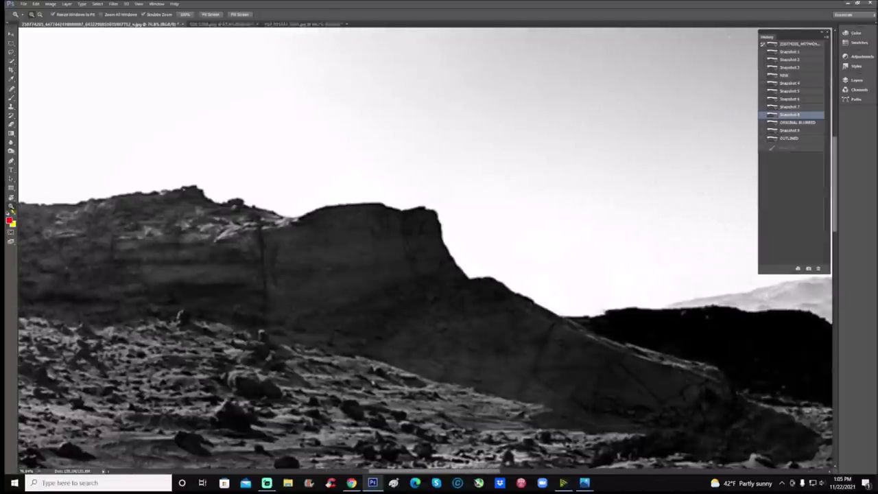
# - Switch the brush colour to yellow, circle the descending ridge end, and draw an arrow from beside it up toward the cliff top
pyautogui.click(15, 215)
pyautogui.click(11, 97)
pyautogui.moveTo(604, 301)
pyautogui.mouseDown()
pyautogui.moveTo(502, 362)
pyautogui.moveTo(781, 453)
pyautogui.moveTo(682, 309)
pyautogui.moveTo(635, 300)
pyautogui.mouseUp()
pyautogui.moveTo(477, 368)
pyautogui.mouseDown()
pyautogui.moveTo(359, 245)
pyautogui.moveTo(350, 264)
pyautogui.moveTo(377, 245)
pyautogui.mouseUp()
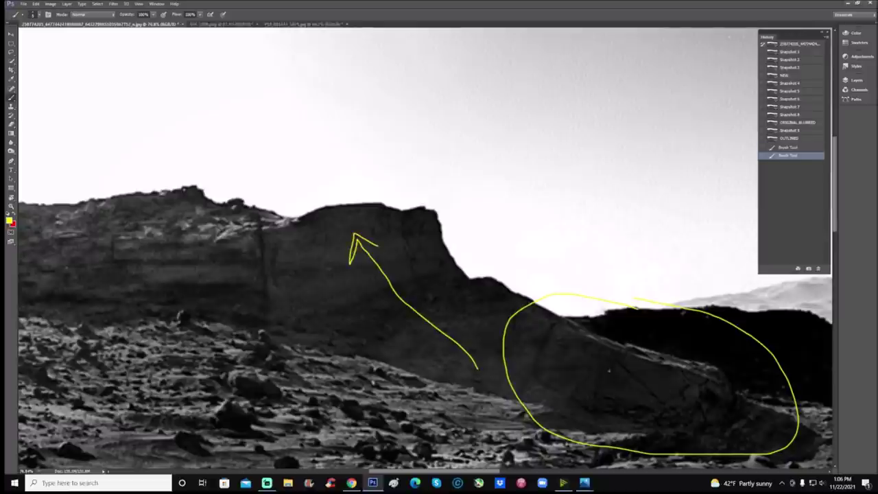
# - Restore the OUTLINED snapshot and compare its marked hillside and cliff with the same area in Snapshot 8
pyautogui.scroll(-1, 425, 247)
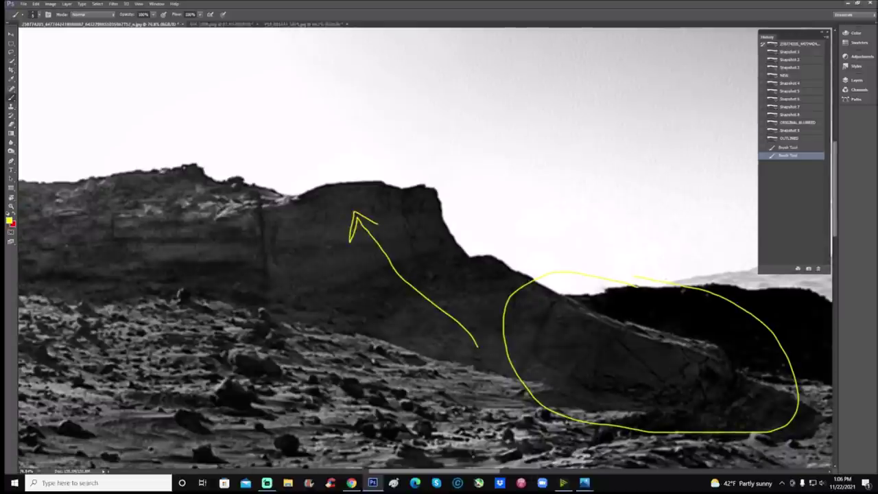
pyautogui.moveTo(473, 471); pyautogui.dragTo(430, 472)
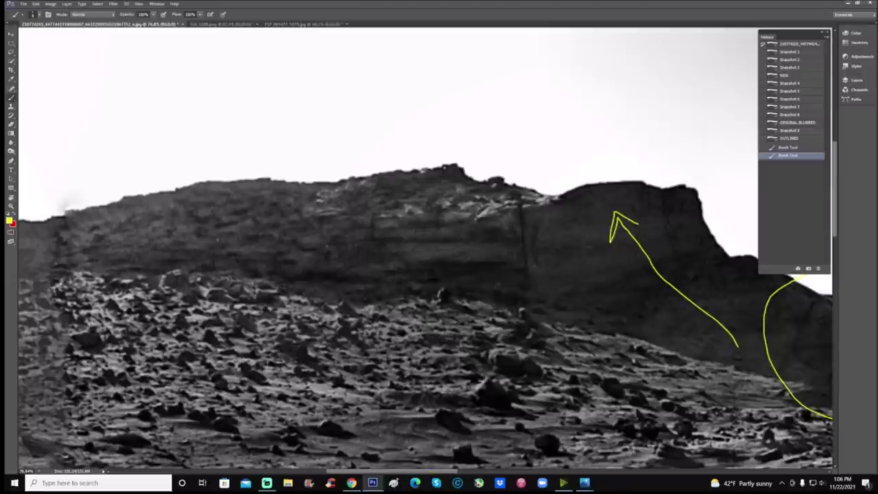
pyautogui.click(798, 140)
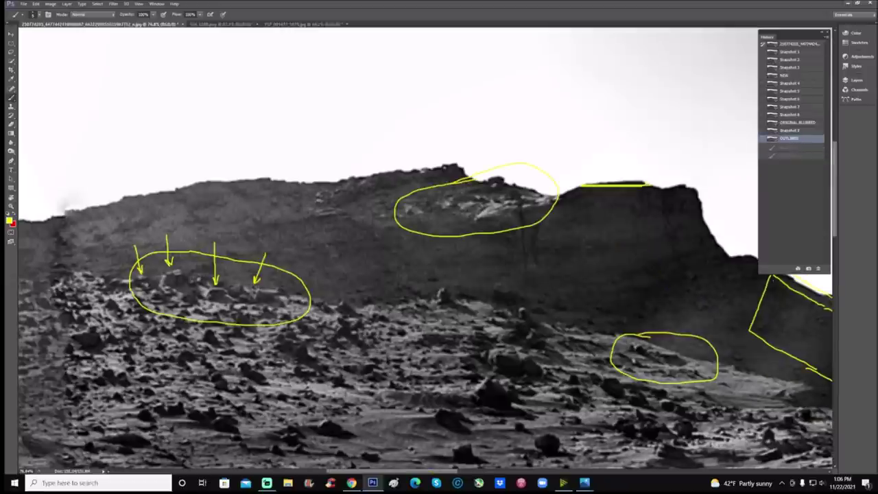
pyautogui.scroll(-1, 702, 314)
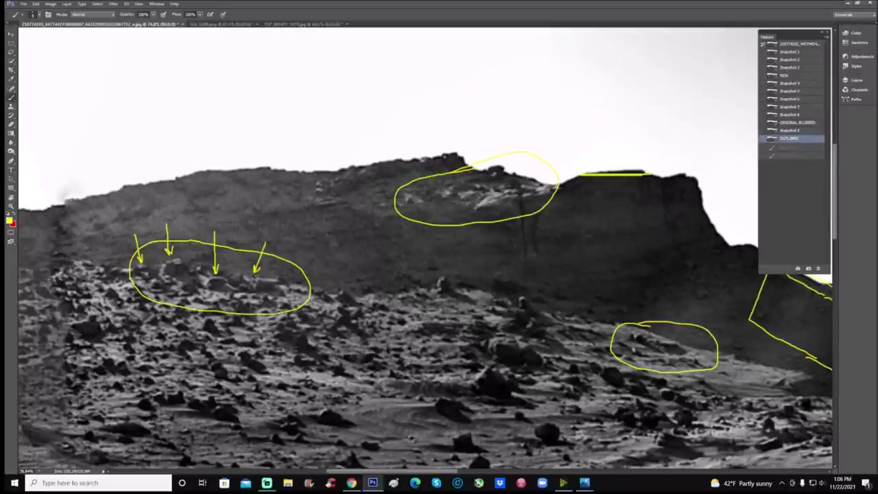